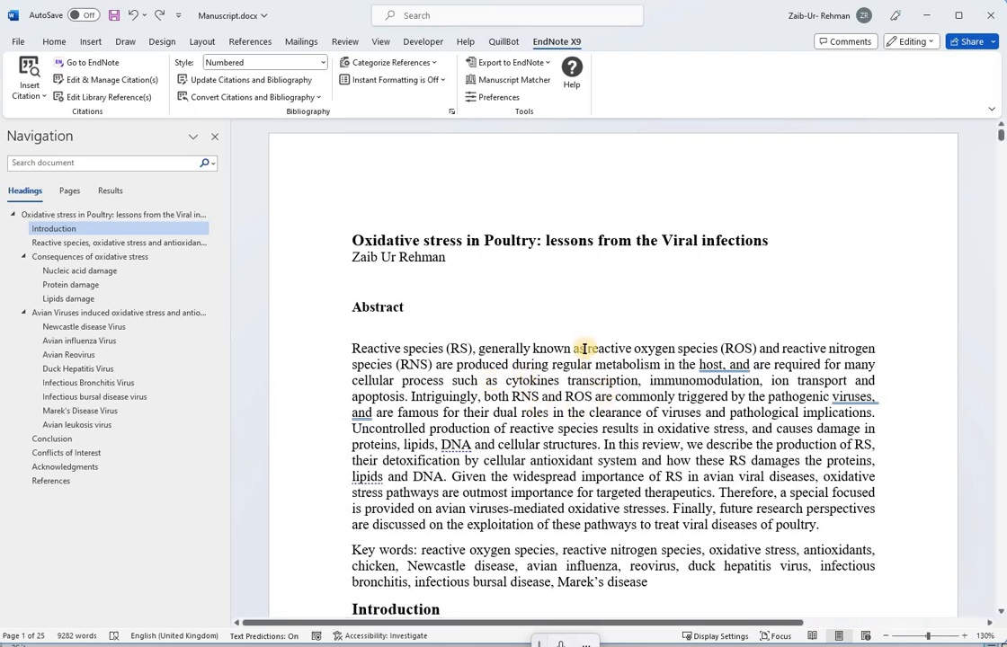
Step: Open the EndNote library from the manuscript and browse the review article group and all references
{"action": "scroll", "coordinate": [584, 352], "scroll_direction": "down", "scroll_amount": 5}
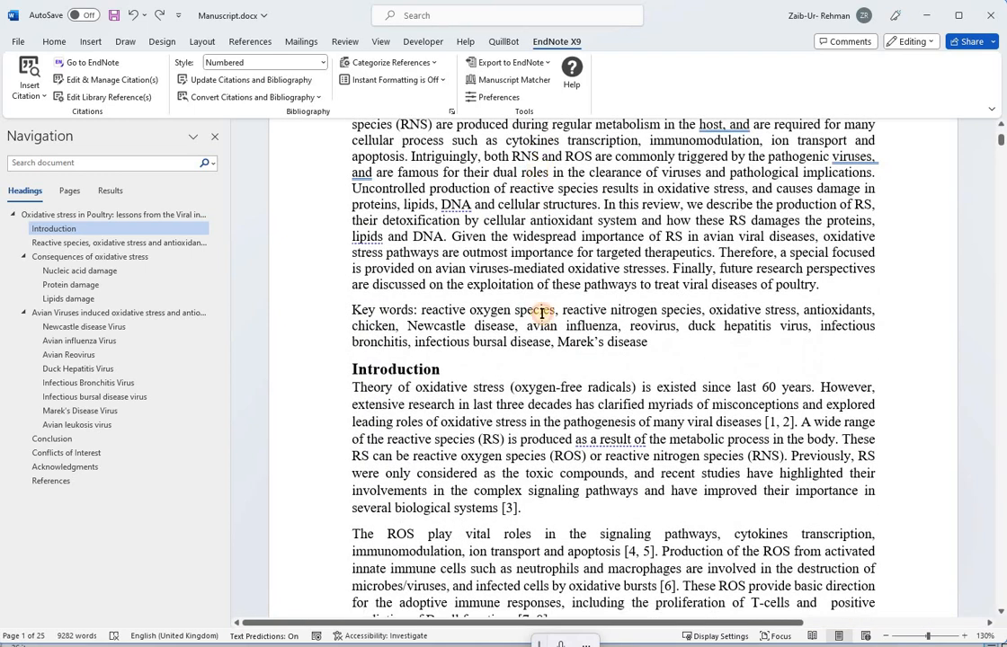
{"action": "left_click_drag", "start_coordinate": [522, 171], "coordinate": [521, 509]}
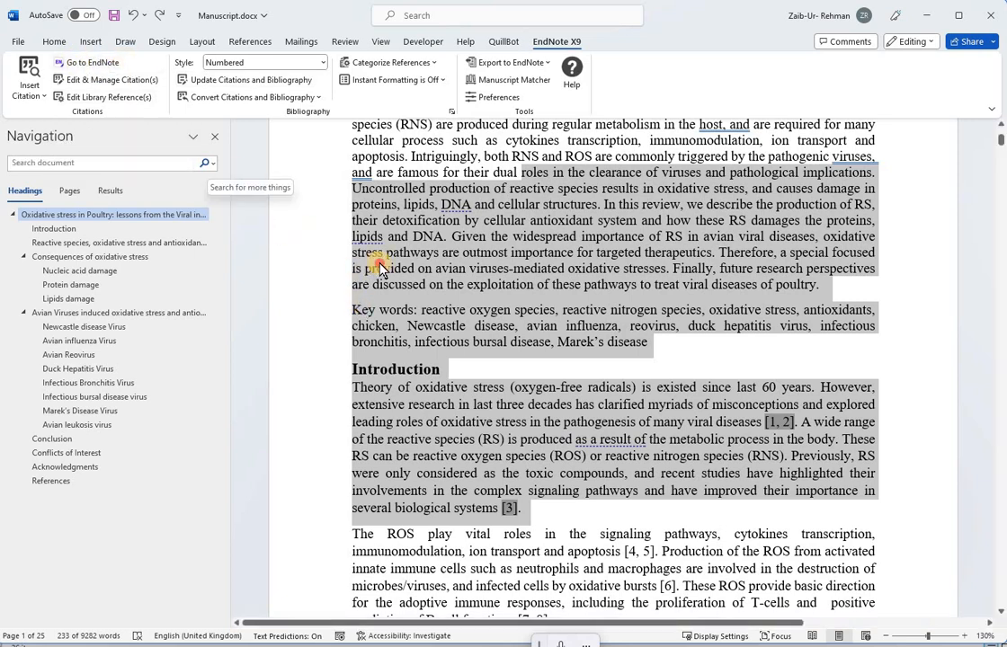
{"action": "left_click", "coordinate": [98, 64]}
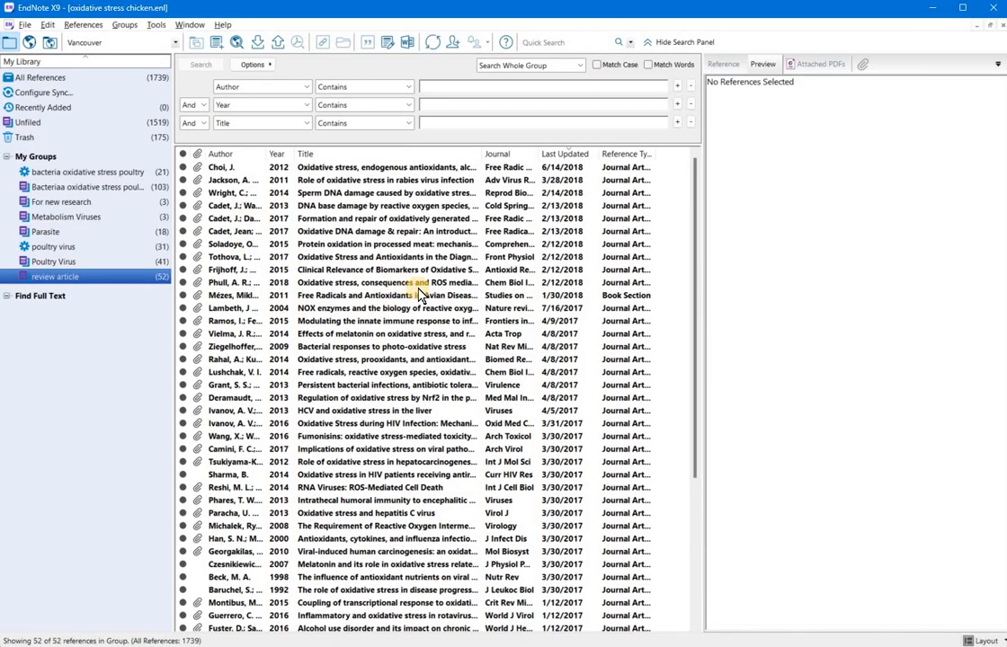
{"action": "left_click", "coordinate": [111, 325]}
{"action": "left_click", "coordinate": [94, 80]}
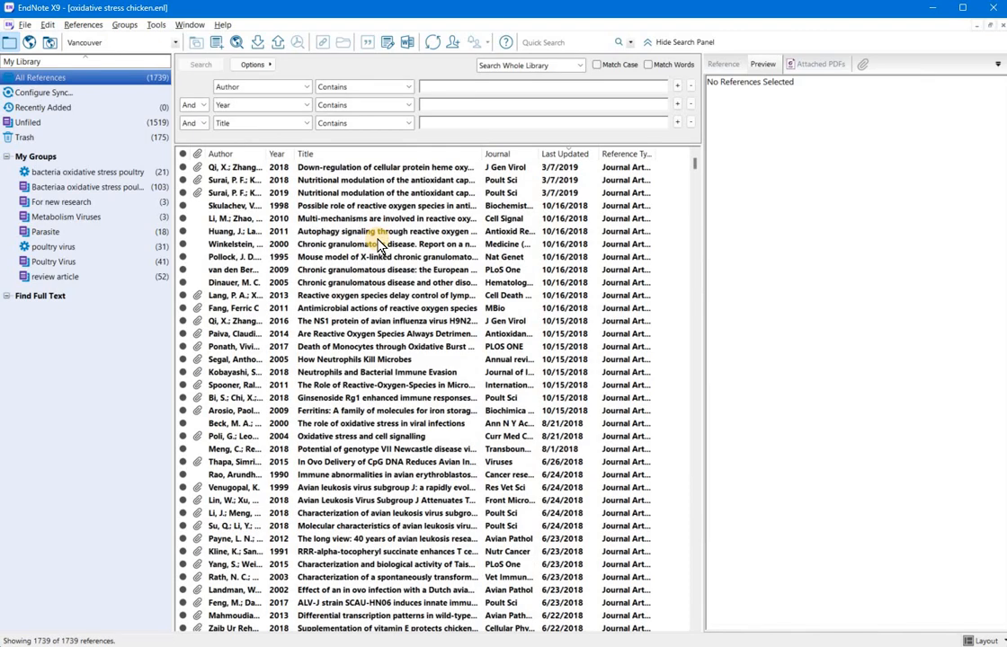
{"action": "key", "text": "alt+Tab"}
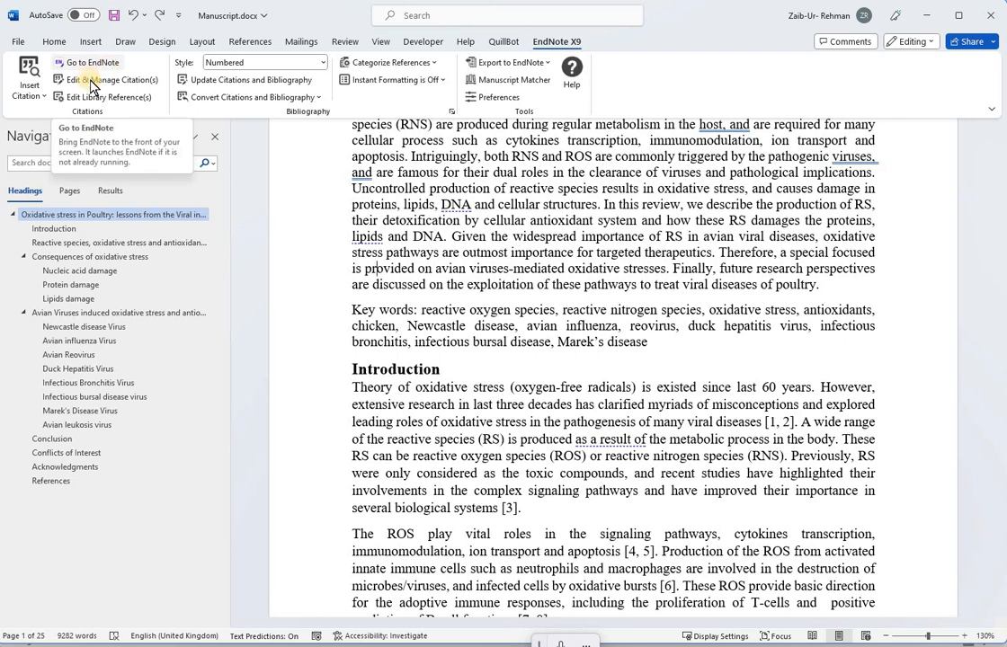
Step: Remove the Beck, 2000 reference from citation [1, 2] using Edit & Manage Citations
{"action": "left_click", "coordinate": [44, 97]}
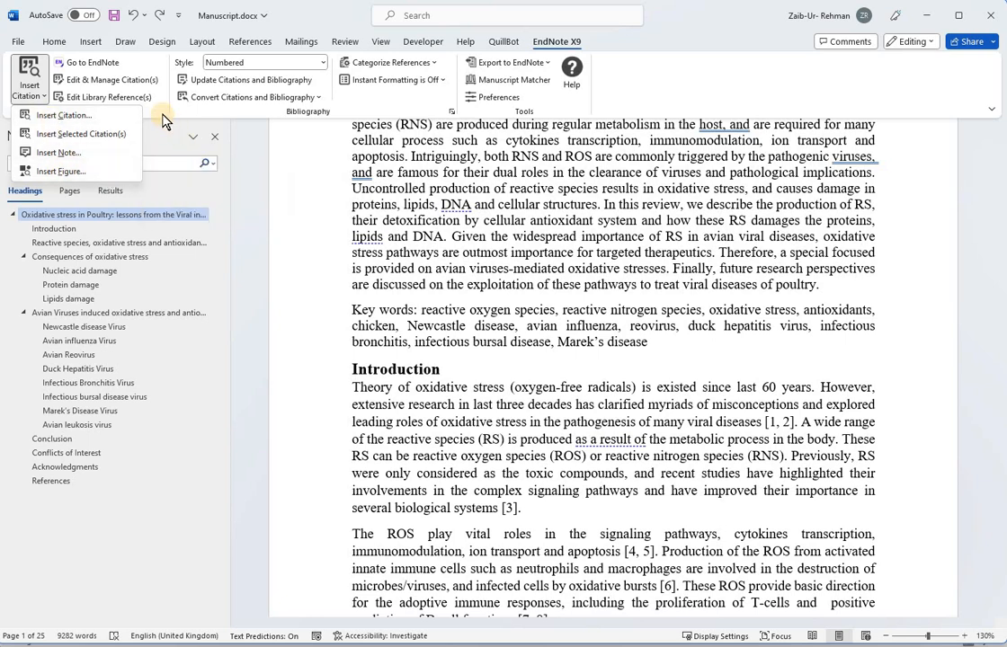
{"action": "left_click", "coordinate": [127, 84]}
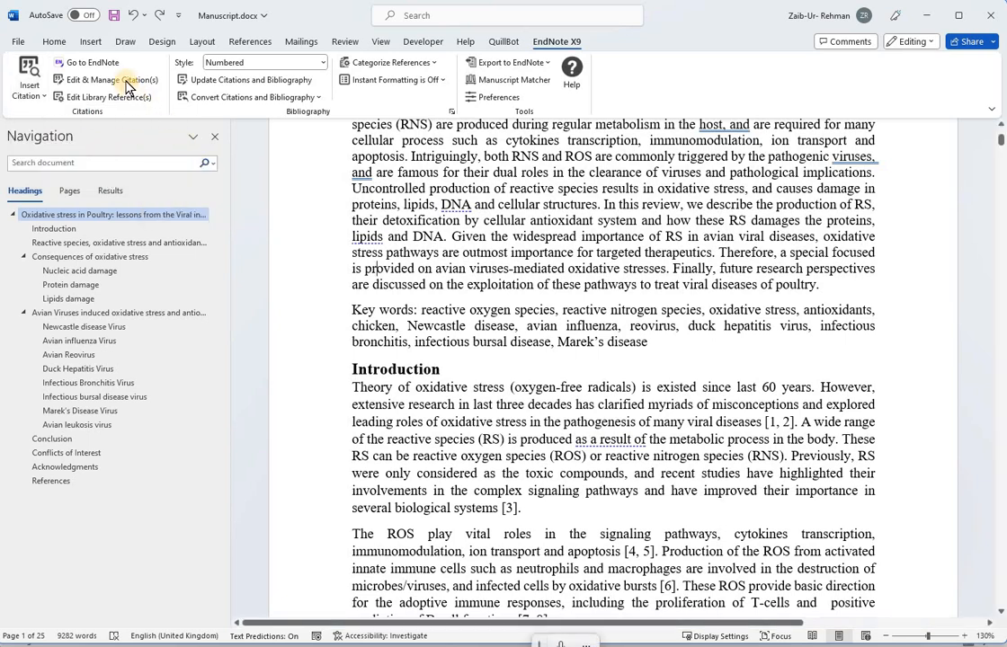
{"action": "left_click", "coordinate": [133, 84]}
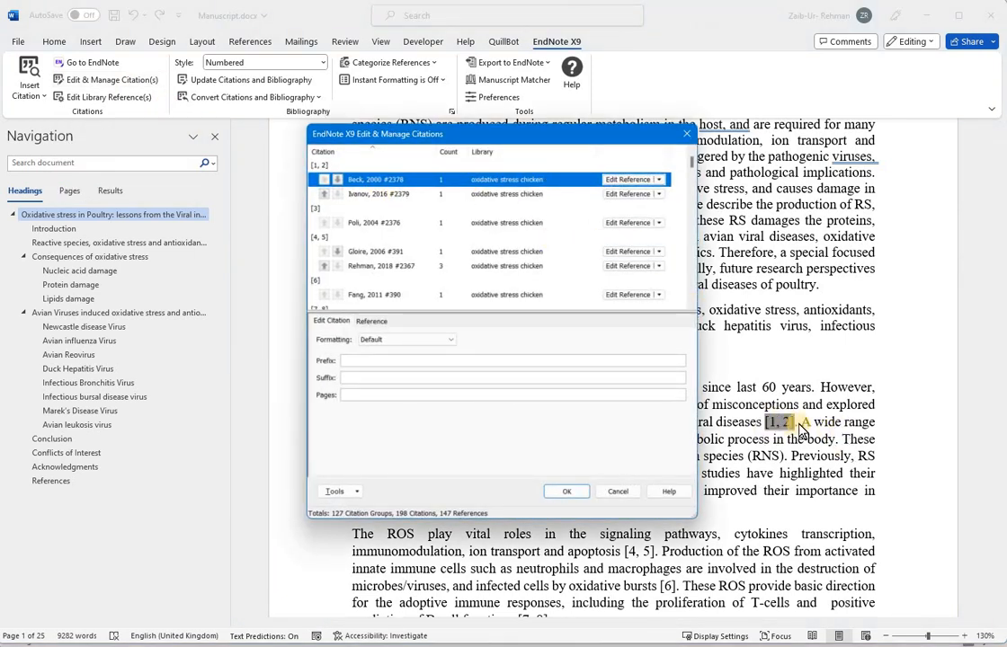
{"action": "left_click", "coordinate": [659, 180]}
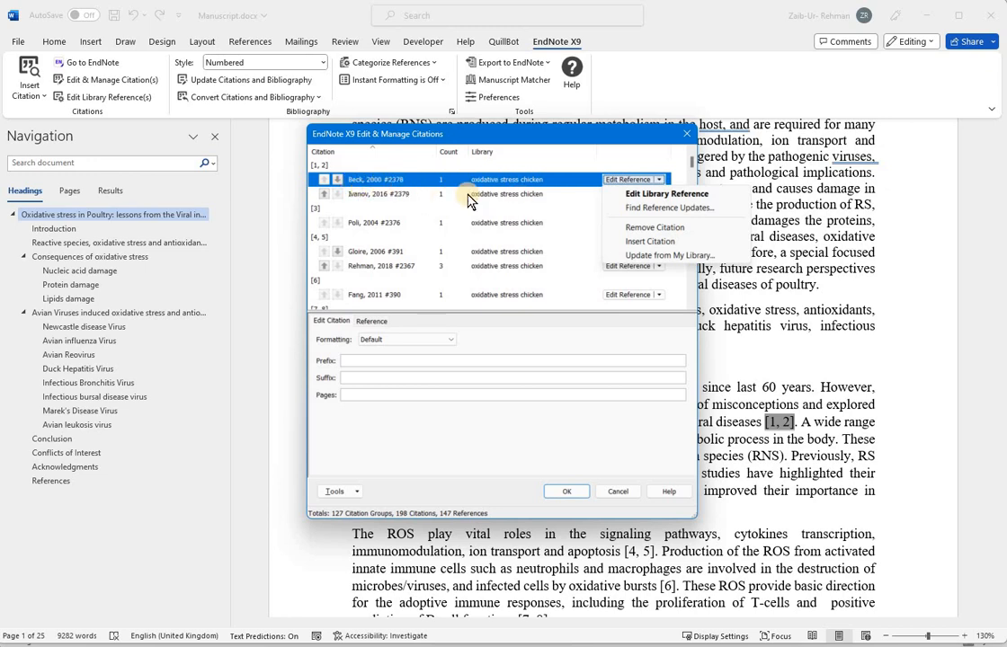
{"action": "left_click", "coordinate": [652, 231]}
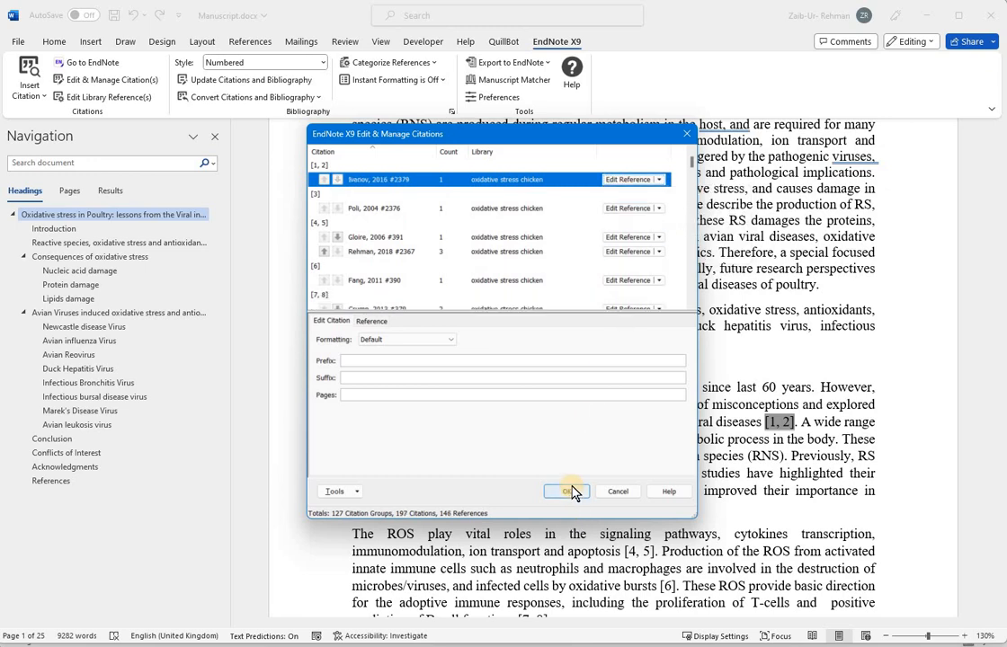
{"action": "left_click", "coordinate": [569, 492]}
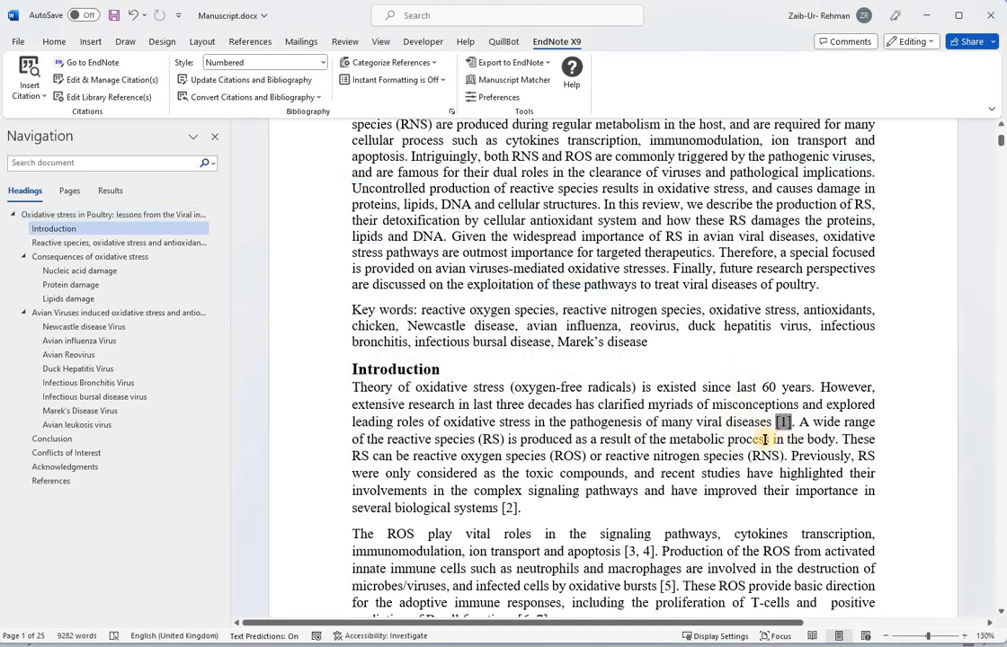
{"action": "left_click_drag", "start_coordinate": [513, 268], "coordinate": [743, 604]}
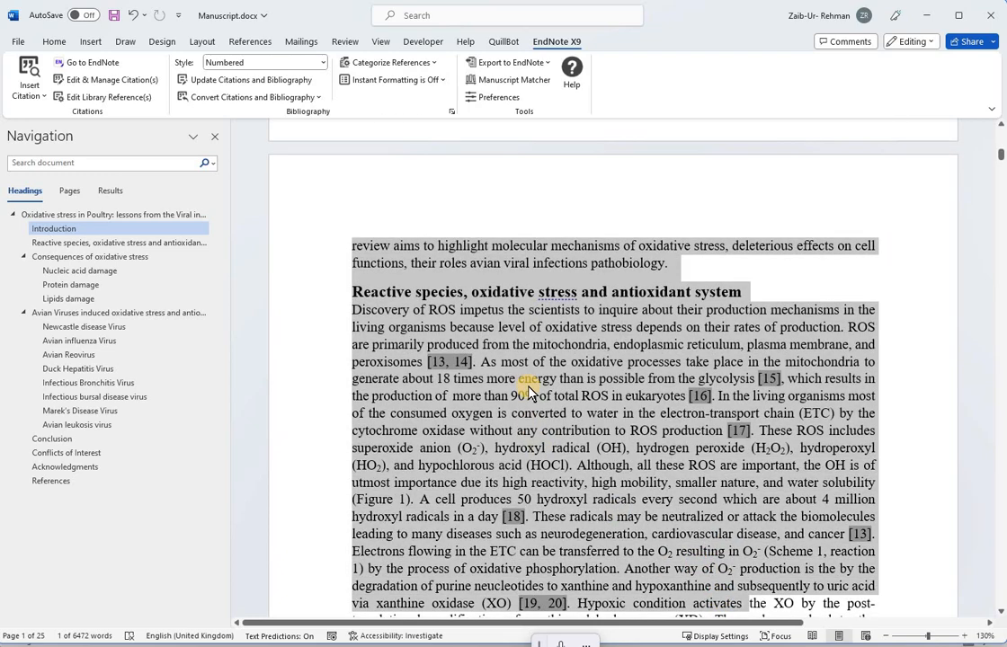
{"action": "scroll", "coordinate": [558, 341], "scroll_direction": "up", "scroll_amount": 10}
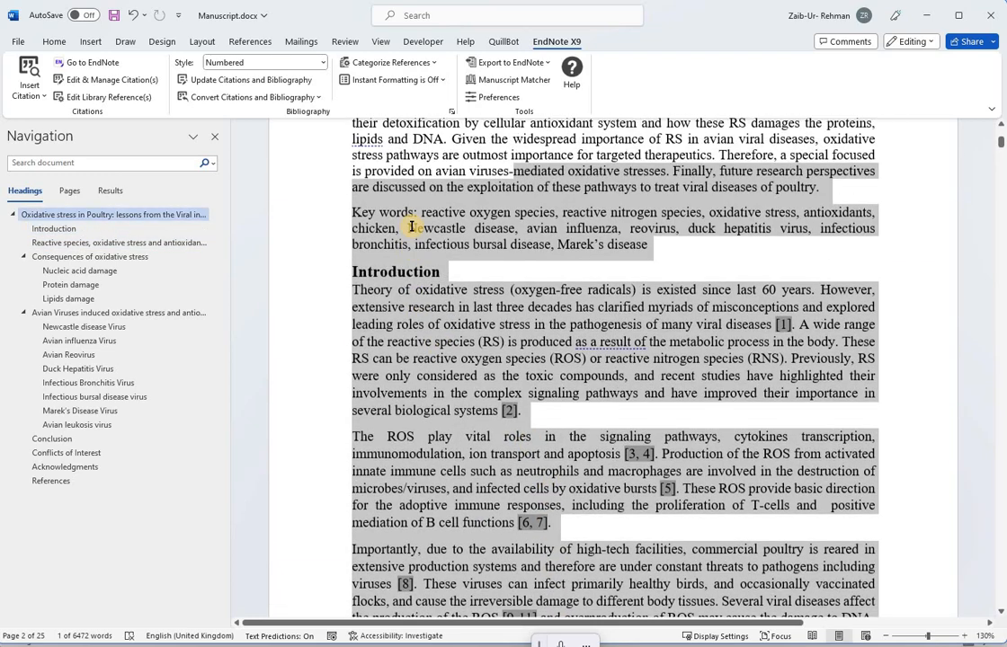
{"action": "scroll", "coordinate": [424, 250], "scroll_direction": "up", "scroll_amount": 2}
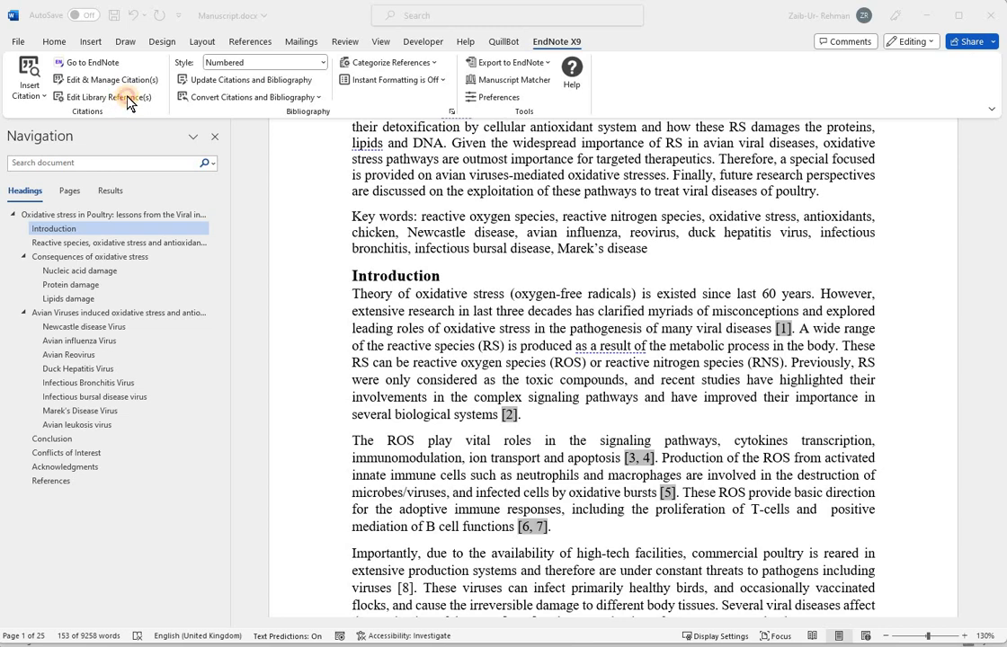
Step: Open the library reference behind citation [6, 7] and change its Devadas entry's year to 2003
{"action": "left_click", "coordinate": [546, 362]}
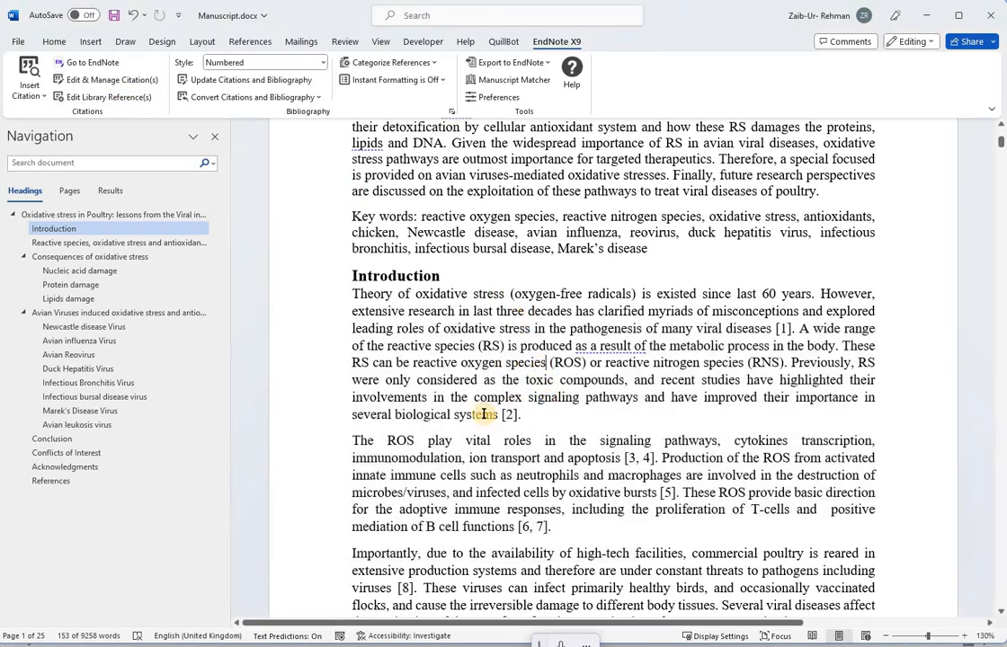
{"action": "left_click", "coordinate": [551, 525]}
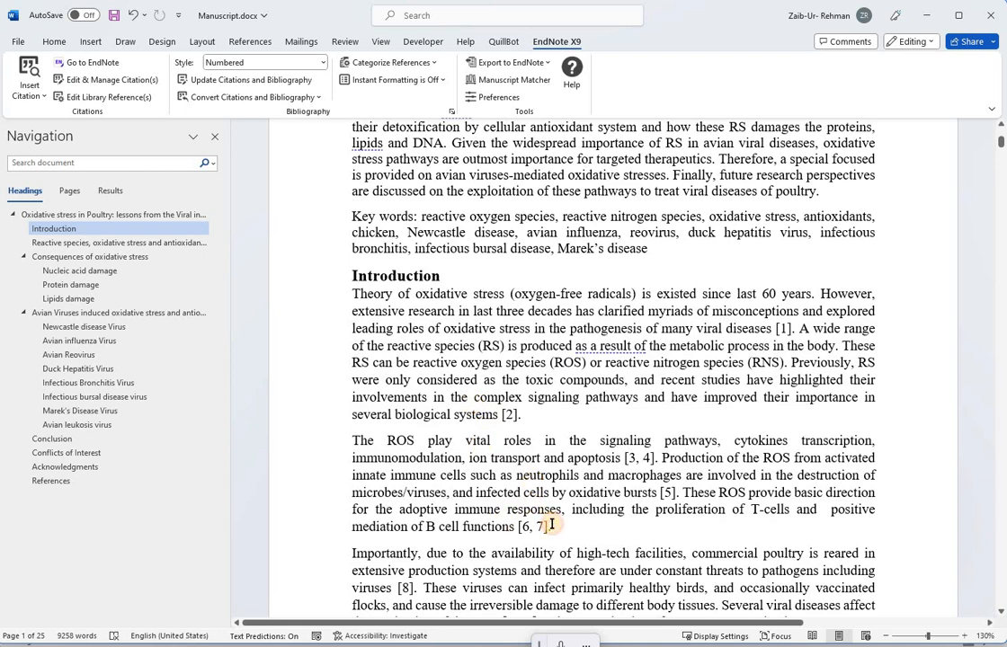
{"action": "left_click_drag", "start_coordinate": [551, 524], "coordinate": [464, 526]}
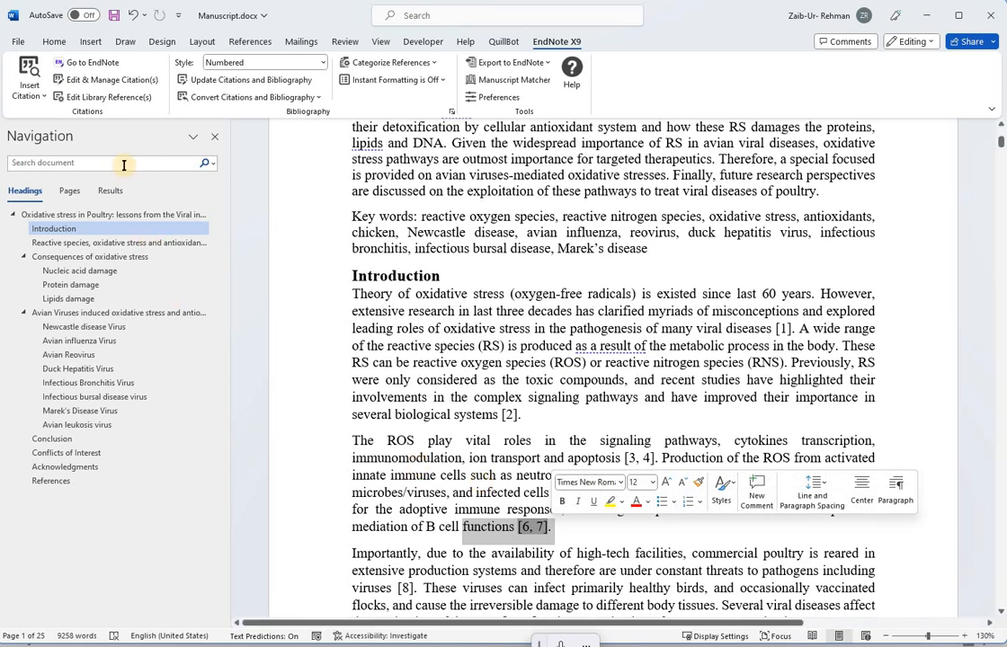
{"action": "left_click", "coordinate": [122, 98]}
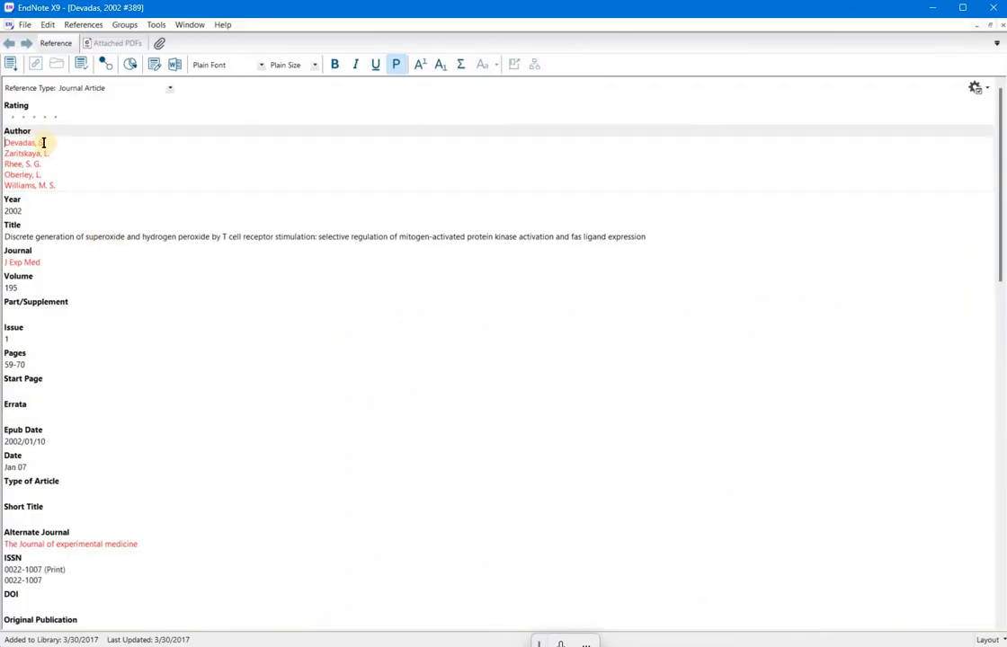
{"action": "left_click", "coordinate": [49, 214]}
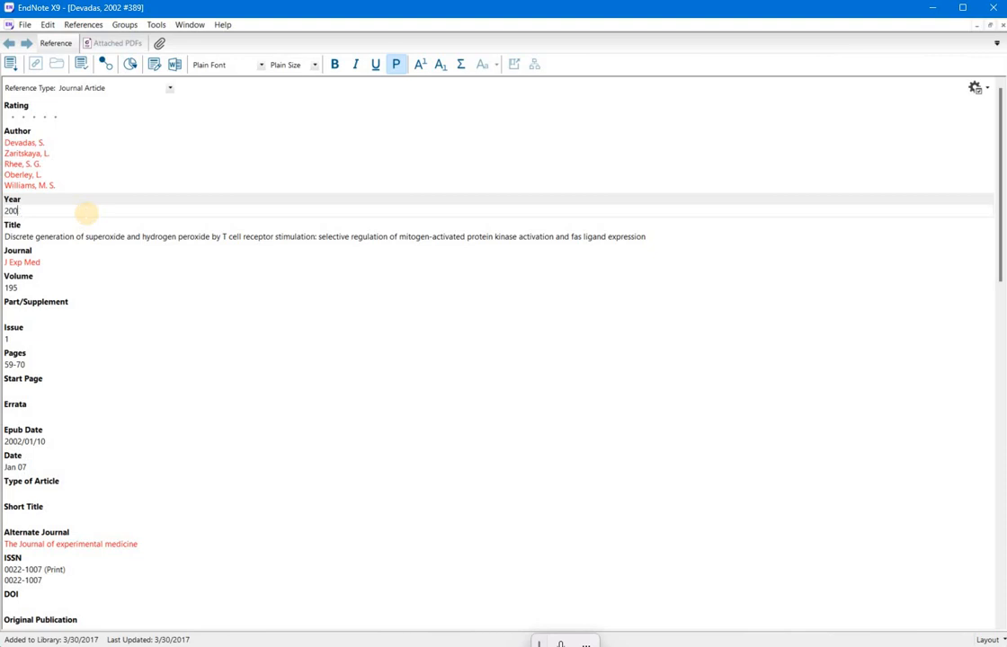
{"action": "type", "text": "3"}
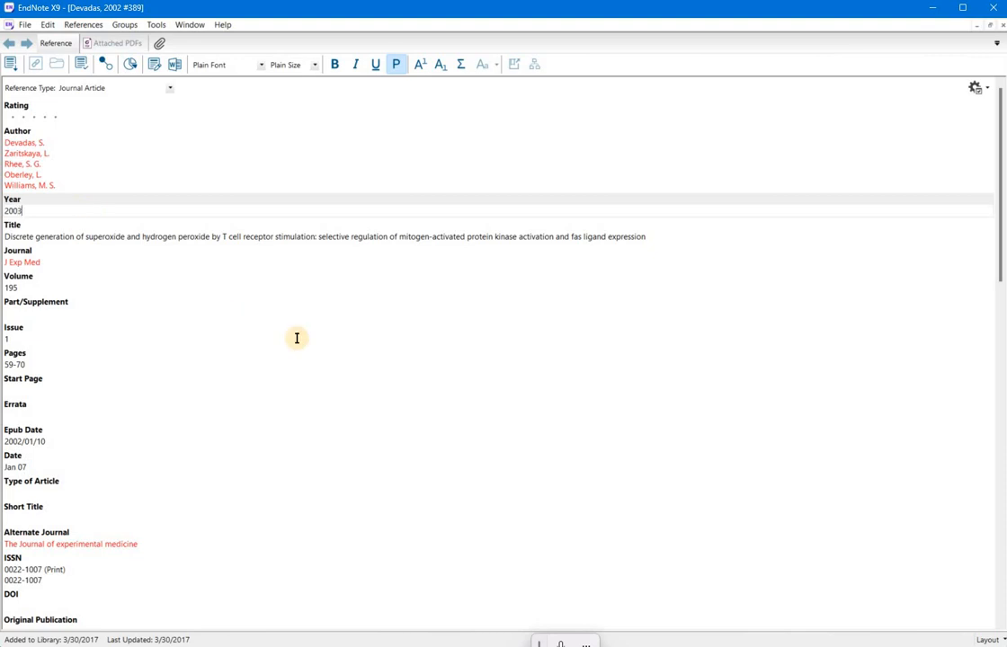
{"action": "left_click", "coordinate": [1001, 26]}
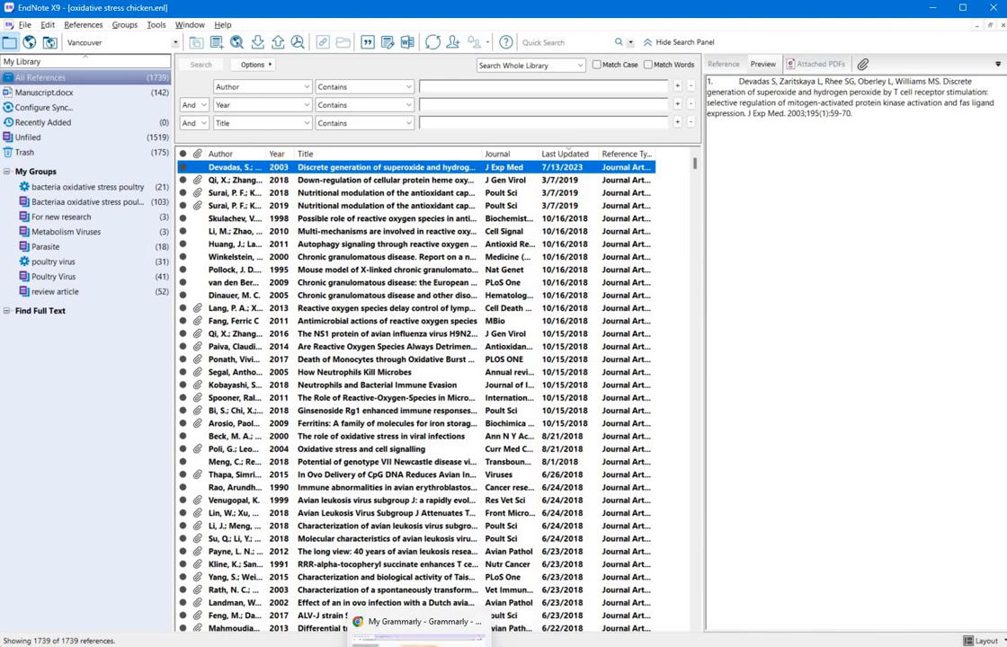
Step: Return to the manuscript and update its citations and bibliography
{"action": "left_click", "coordinate": [301, 646]}
{"action": "left_click", "coordinate": [462, 311]}
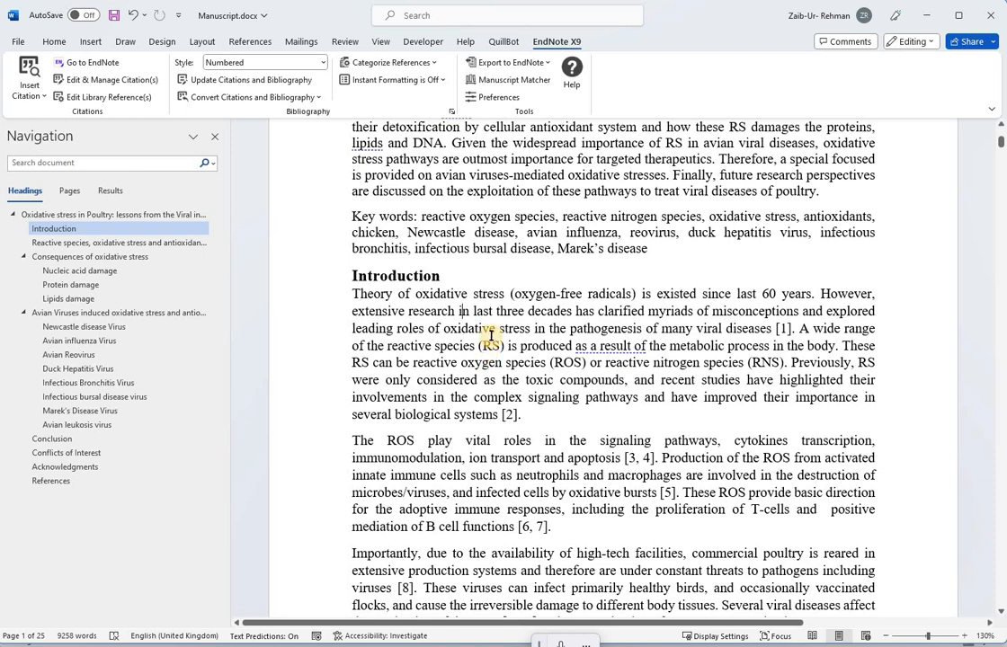
{"action": "left_click", "coordinate": [289, 84]}
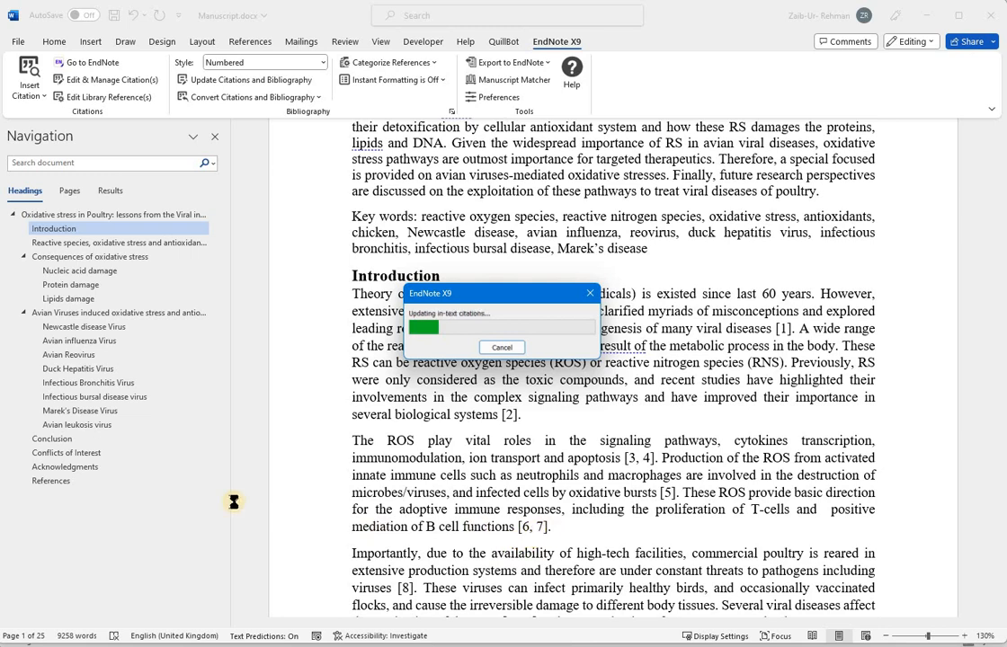
Step: Examine the Devadas entry in the References section of the manuscript
{"action": "left_click", "coordinate": [54, 482]}
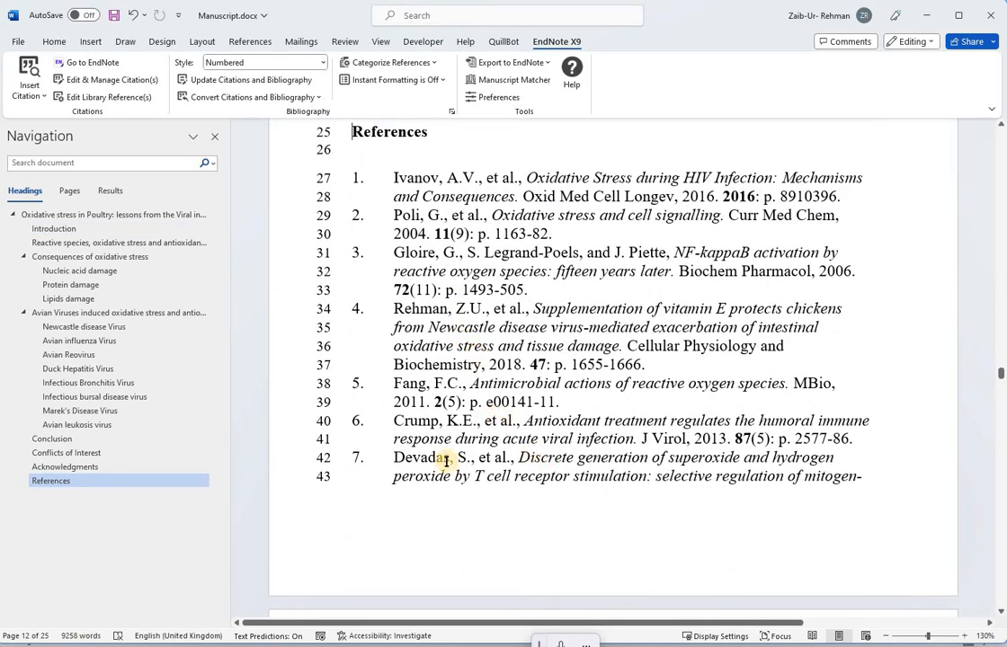
{"action": "left_click_drag", "start_coordinate": [389, 459], "coordinate": [593, 470]}
{"action": "left_click_drag", "start_coordinate": [660, 483], "coordinate": [685, 508]}
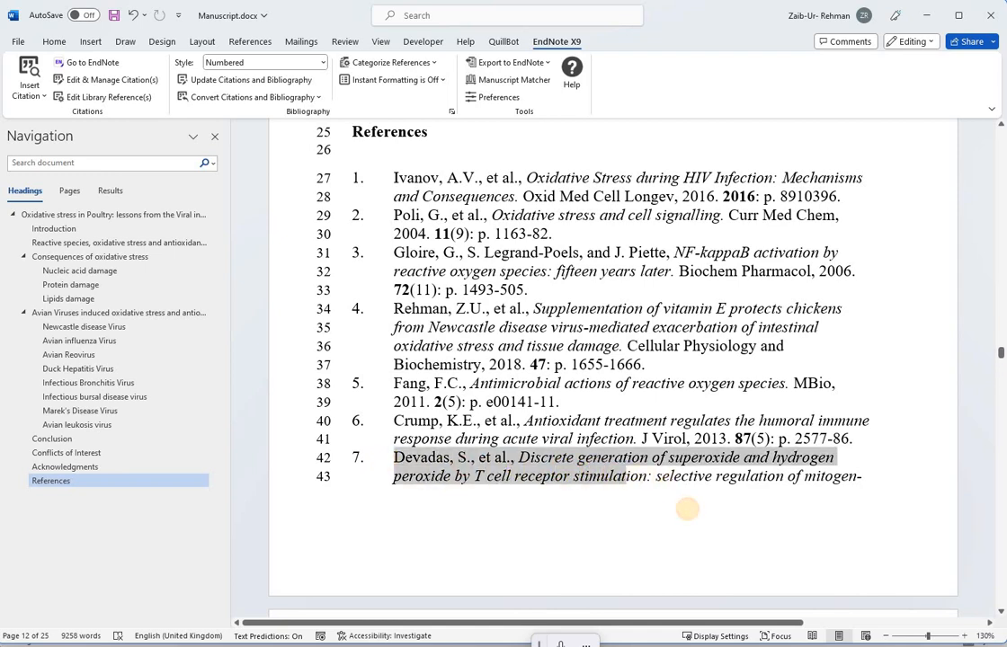
{"action": "scroll", "coordinate": [499, 490], "scroll_direction": "down", "scroll_amount": 3}
{"action": "scroll", "coordinate": [456, 487], "scroll_direction": "down", "scroll_amount": 1}
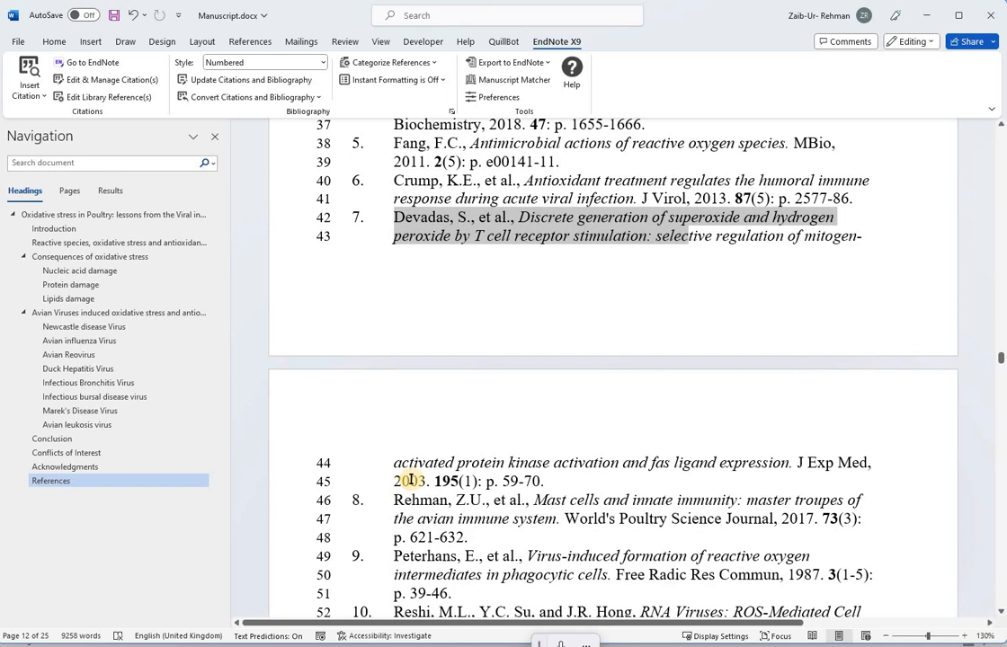
{"action": "left_click_drag", "start_coordinate": [425, 479], "coordinate": [396, 477]}
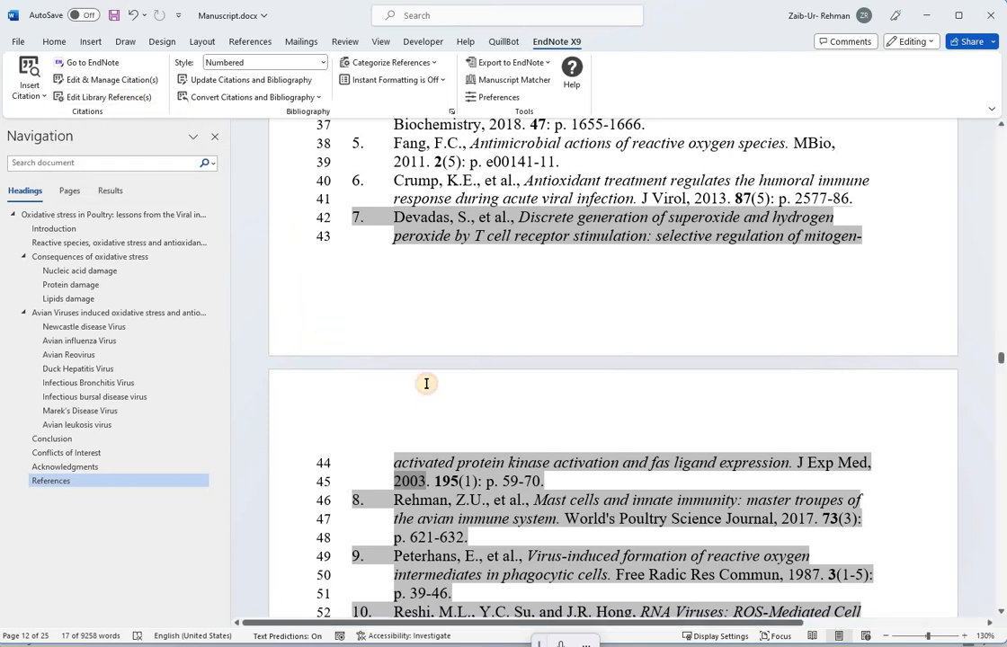
Step: Change the manuscript's citation style to Vet Microbiology
{"action": "key", "text": "ctrl+Home"}
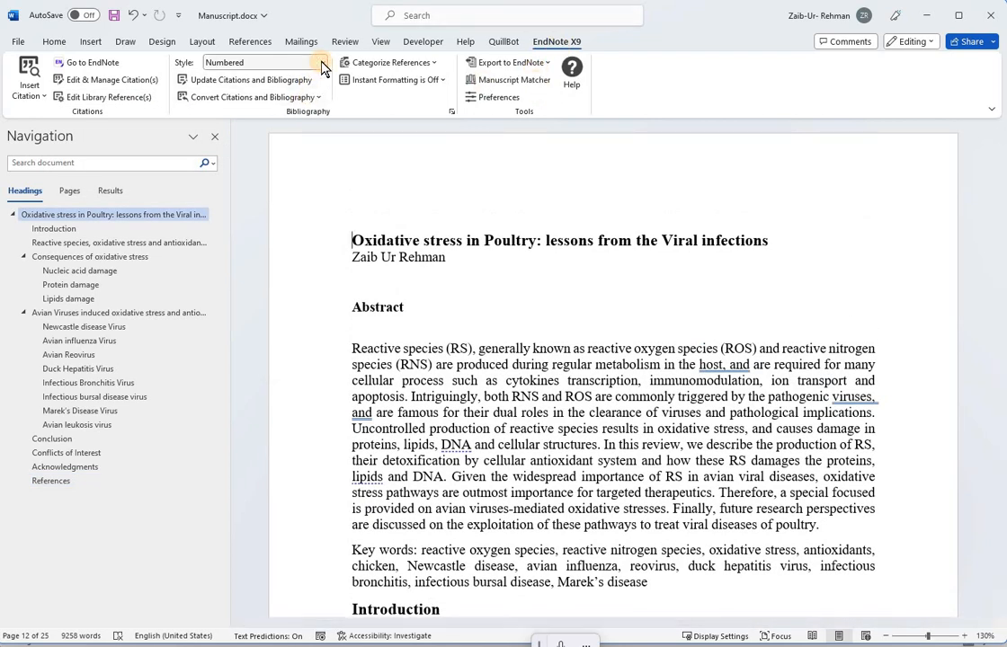
{"action": "left_click", "coordinate": [270, 62]}
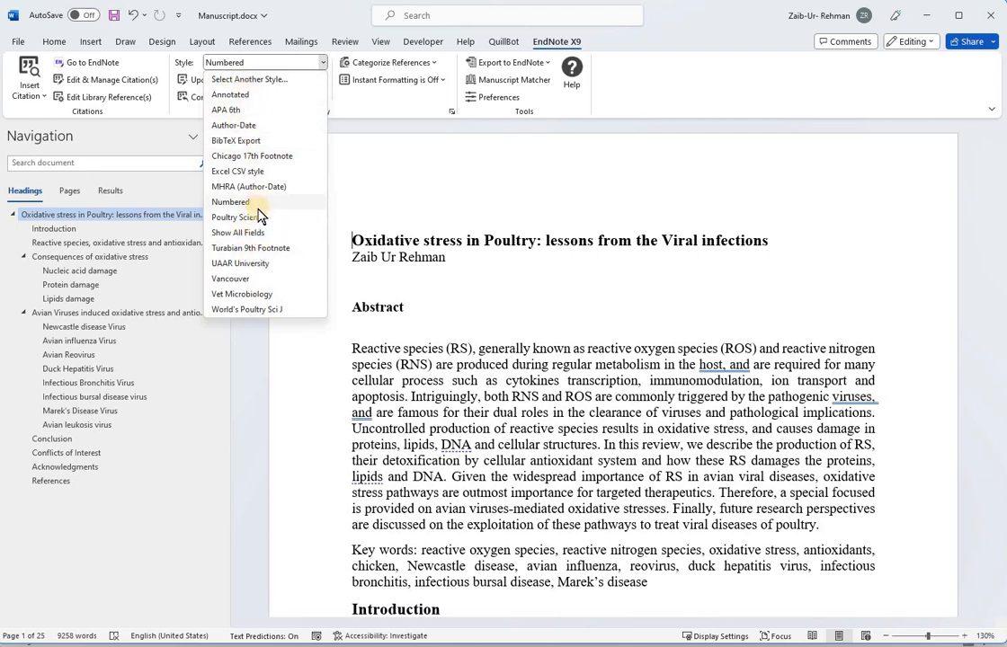
{"action": "left_click", "coordinate": [262, 294]}
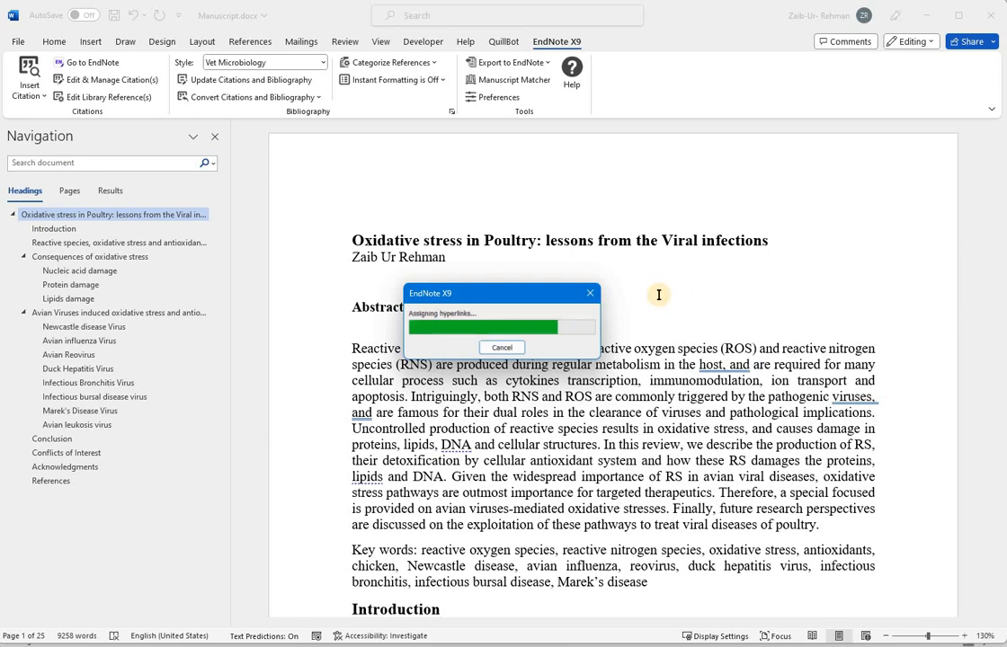
Step: Review the reformatted in-text citations in the Introduction and the entries in the References section
{"action": "scroll", "coordinate": [492, 288], "scroll_direction": "down", "scroll_amount": 5}
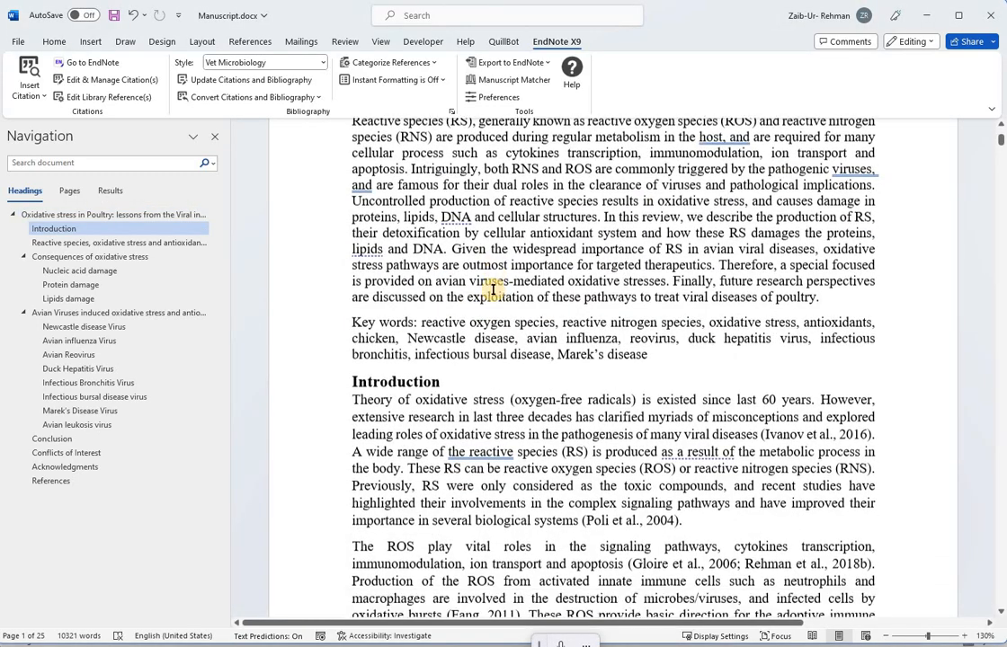
{"action": "scroll", "coordinate": [493, 290], "scroll_direction": "down", "scroll_amount": 4}
{"action": "left_click_drag", "start_coordinate": [493, 282], "coordinate": [766, 539]}
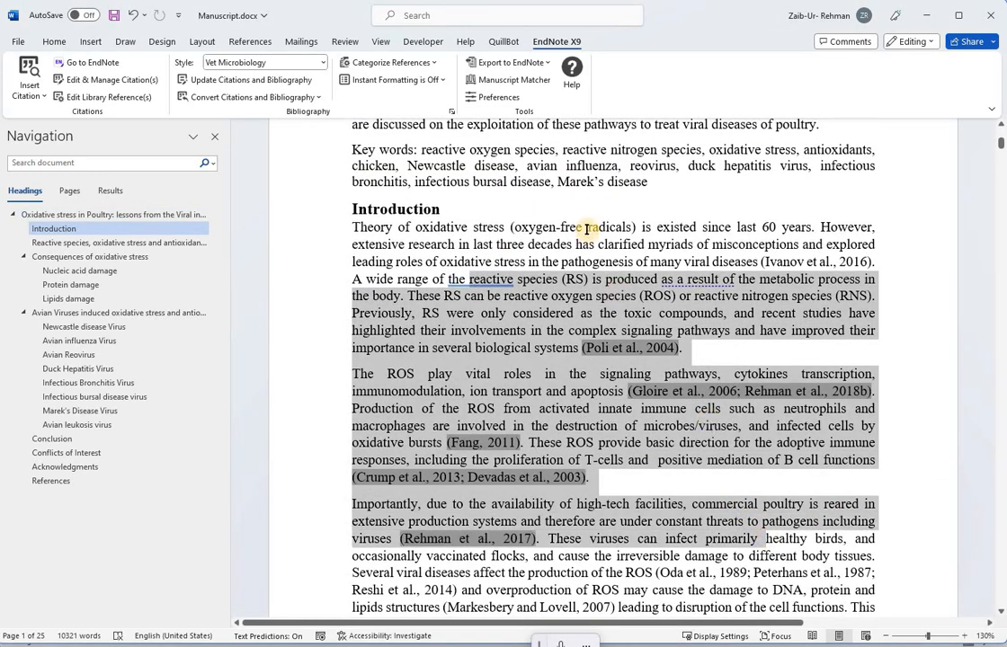
{"action": "mouse_move", "coordinate": [586, 230]}
{"action": "left_mouse_down"}
{"action": "mouse_move", "coordinate": [791, 552]}
{"action": "mouse_move", "coordinate": [832, 575]}
{"action": "mouse_move", "coordinate": [809, 593]}
{"action": "mouse_move", "coordinate": [822, 611]}
{"action": "mouse_move", "coordinate": [819, 602]}
{"action": "mouse_move", "coordinate": [802, 634]}
{"action": "mouse_move", "coordinate": [85, 490]}
{"action": "mouse_move", "coordinate": [126, 509]}
{"action": "left_mouse_up"}
{"action": "left_click", "coordinate": [70, 481]}
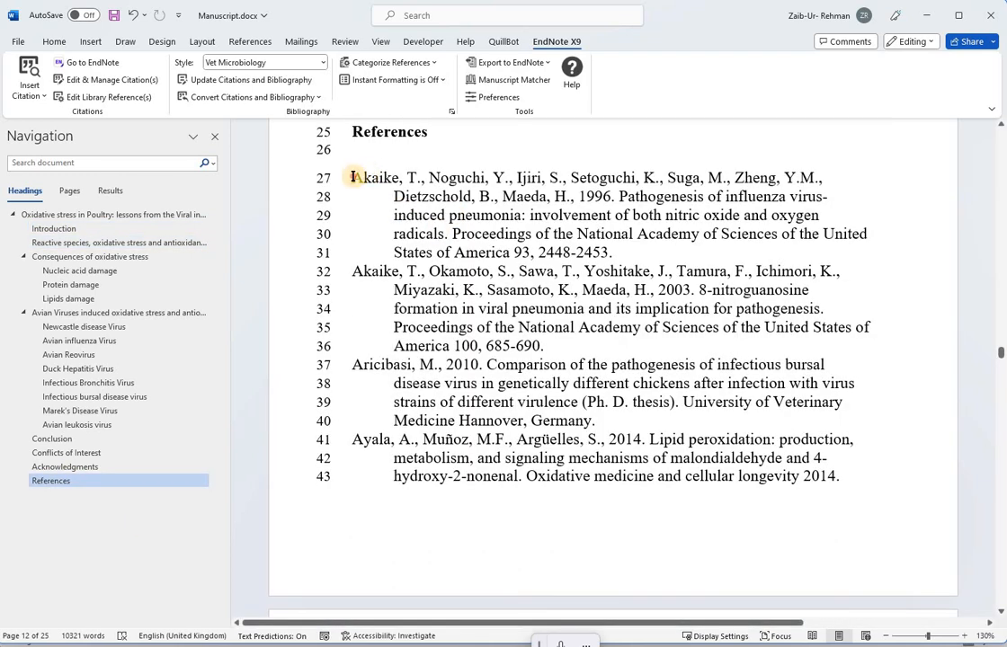
{"action": "left_click_drag", "start_coordinate": [353, 177], "coordinate": [709, 522]}
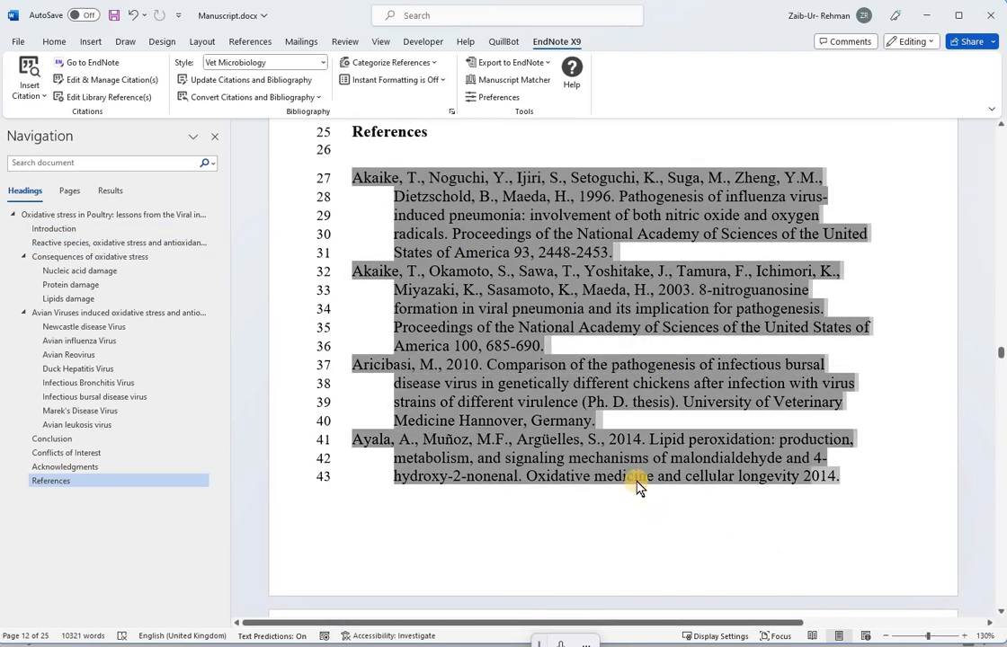
{"action": "scroll", "coordinate": [636, 485], "scroll_direction": "up", "scroll_amount": 10}
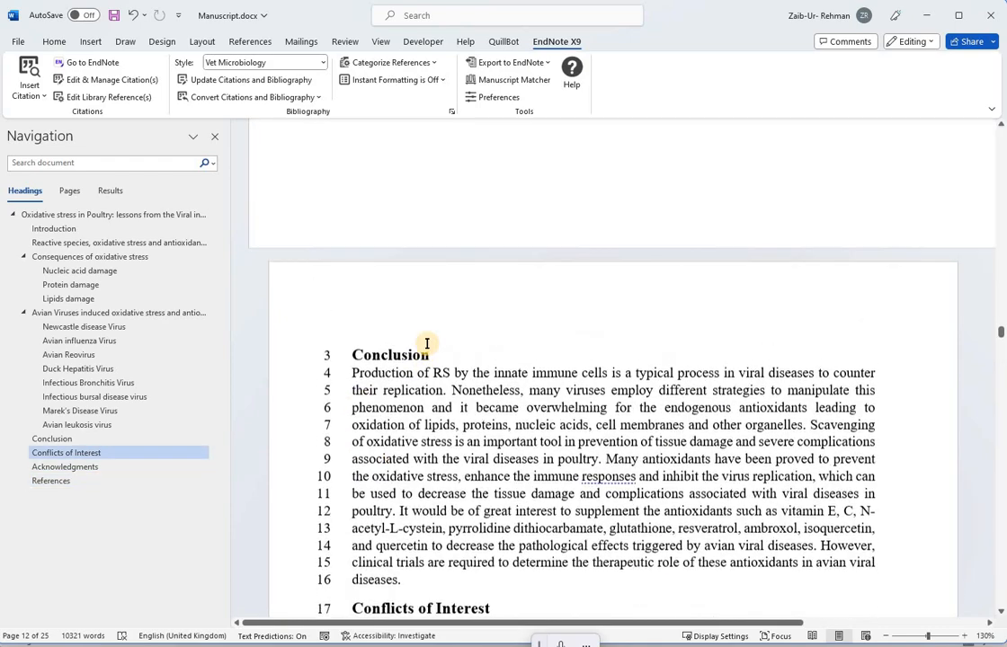
Step: Select passages around the Avian leukosis virus section and update the manuscript's citations and bibliography
{"action": "scroll", "coordinate": [474, 359], "scroll_direction": "up", "scroll_amount": 10}
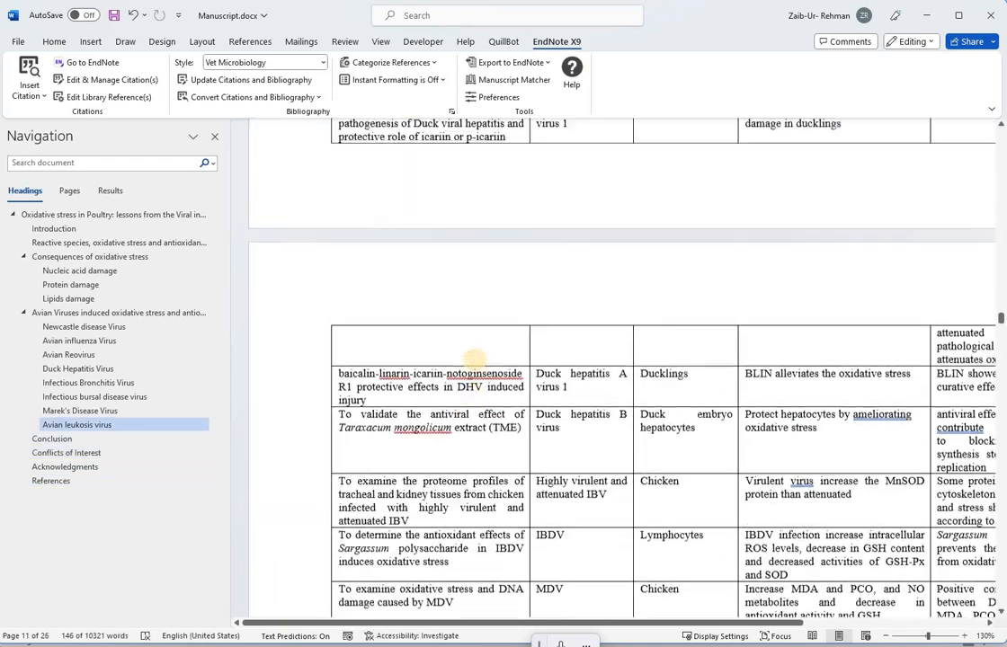
{"action": "scroll", "coordinate": [474, 360], "scroll_direction": "up", "scroll_amount": 10}
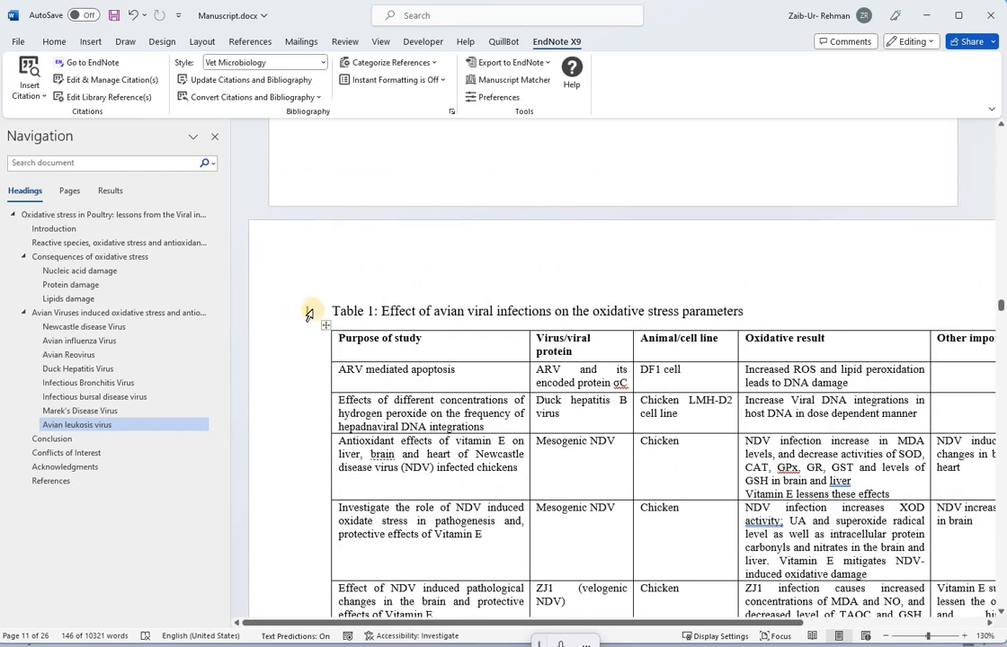
{"action": "left_click", "coordinate": [304, 315]}
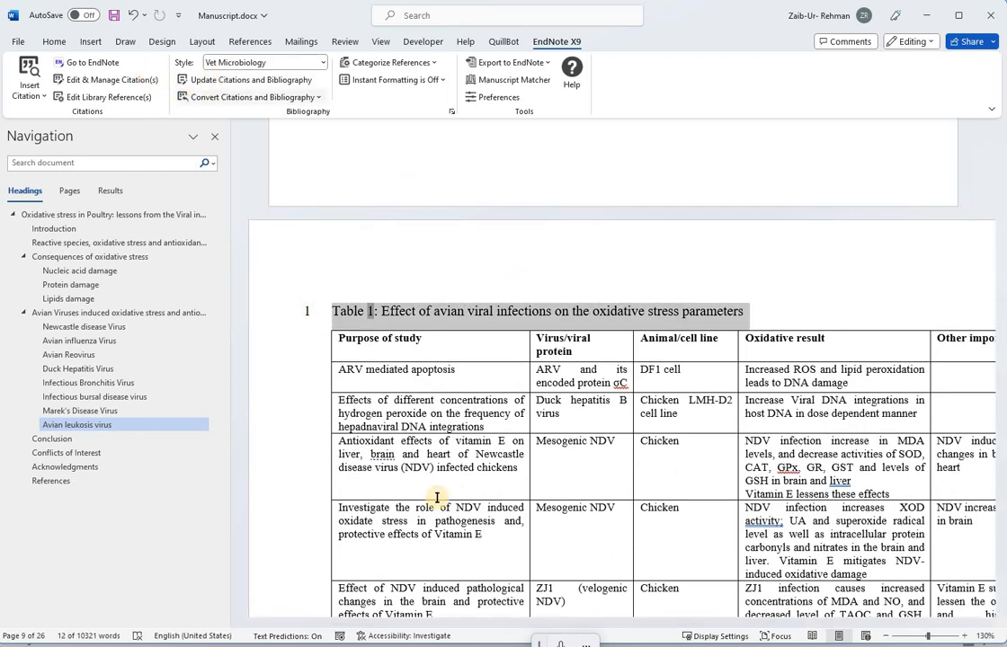
{"action": "scroll", "coordinate": [520, 287], "scroll_direction": "up", "scroll_amount": 3}
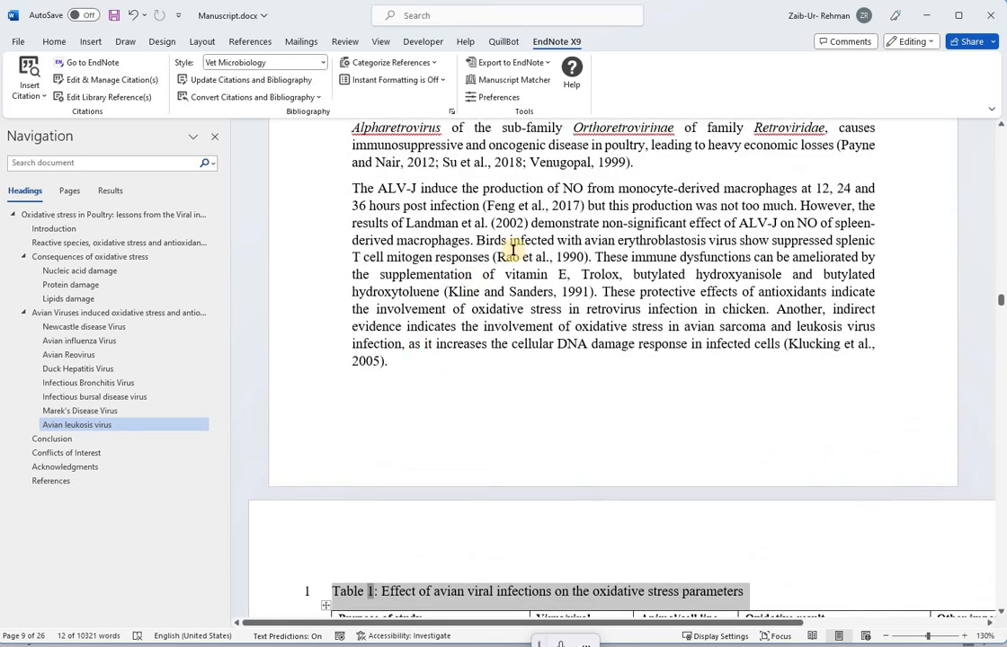
{"action": "left_click_drag", "start_coordinate": [409, 211], "coordinate": [800, 373]}
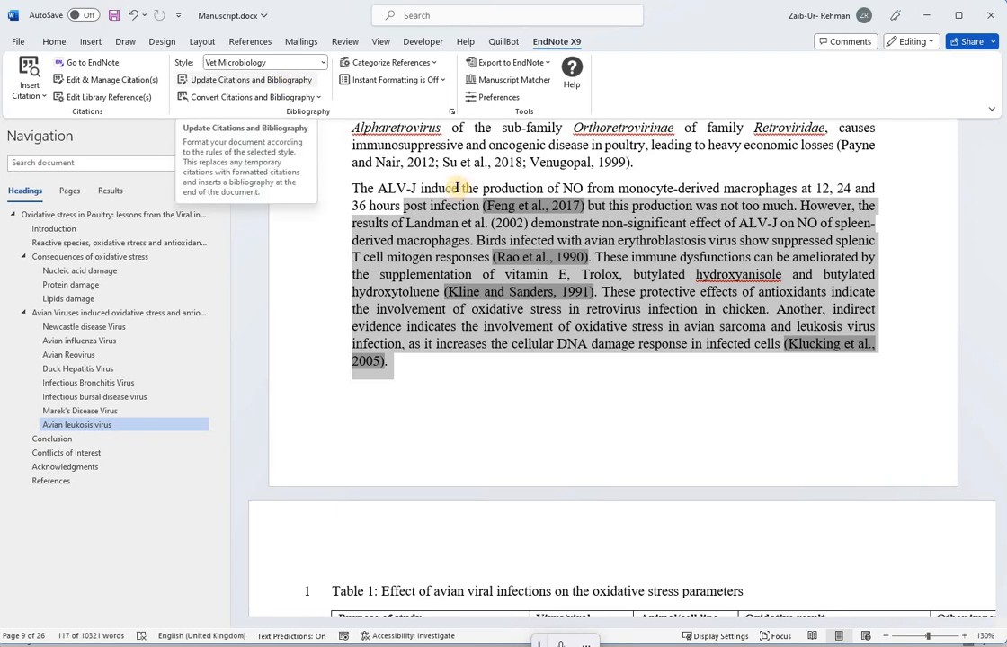
{"action": "scroll", "coordinate": [409, 179], "scroll_direction": "up", "scroll_amount": 5}
{"action": "left_click_drag", "start_coordinate": [407, 171], "coordinate": [706, 564]}
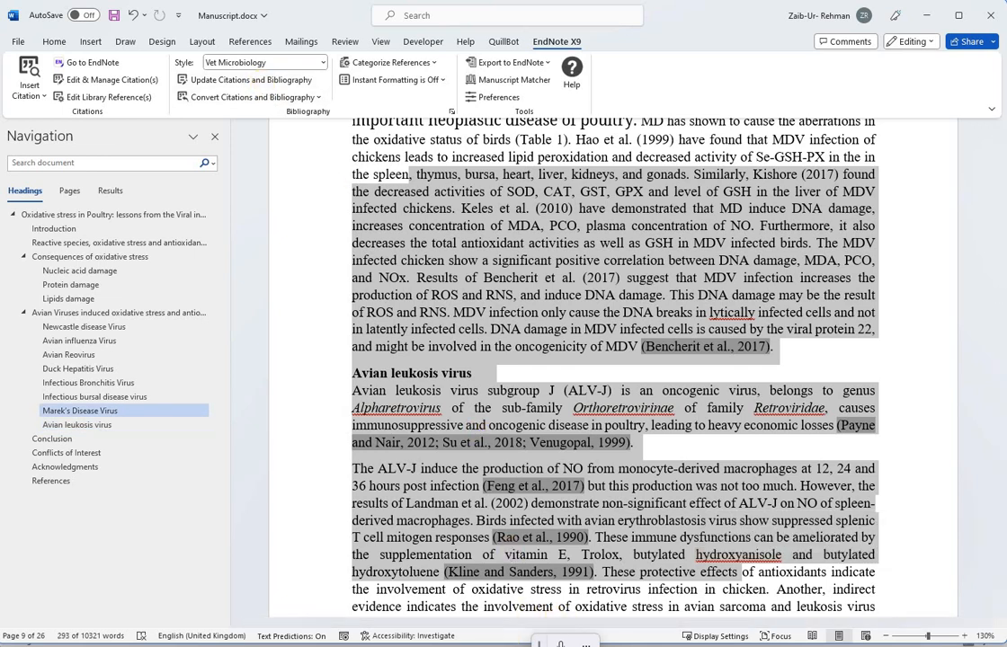
{"action": "mouse_move", "coordinate": [448, 646]}
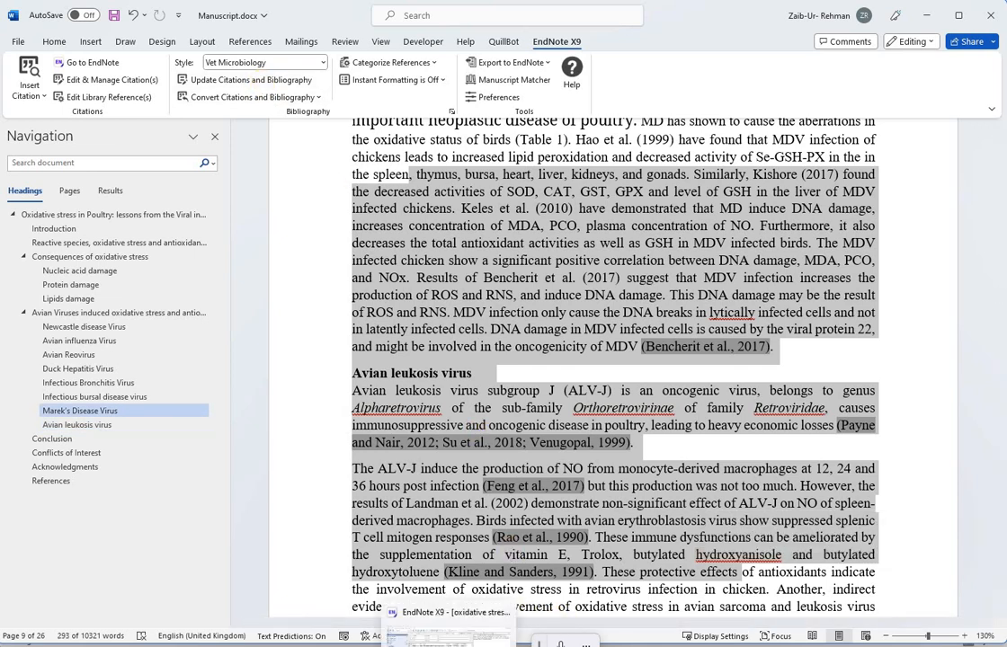
{"action": "left_click", "coordinate": [290, 88]}
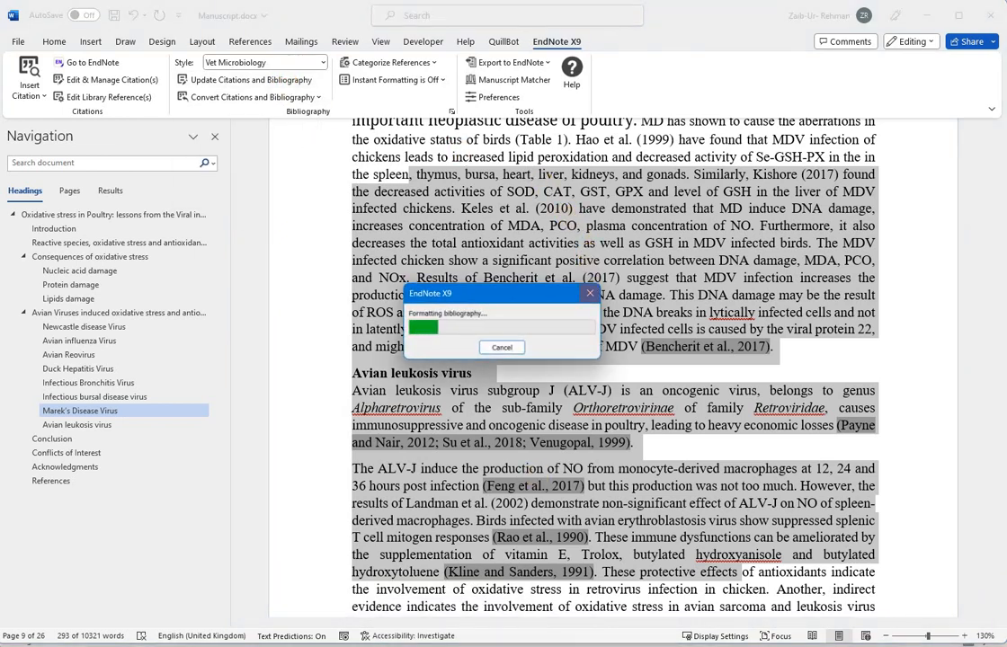
Step: Switch to EndNote and apply all available updates to the Devadas 2003 reference through Find Reference Updates
{"action": "left_click", "coordinate": [442, 645]}
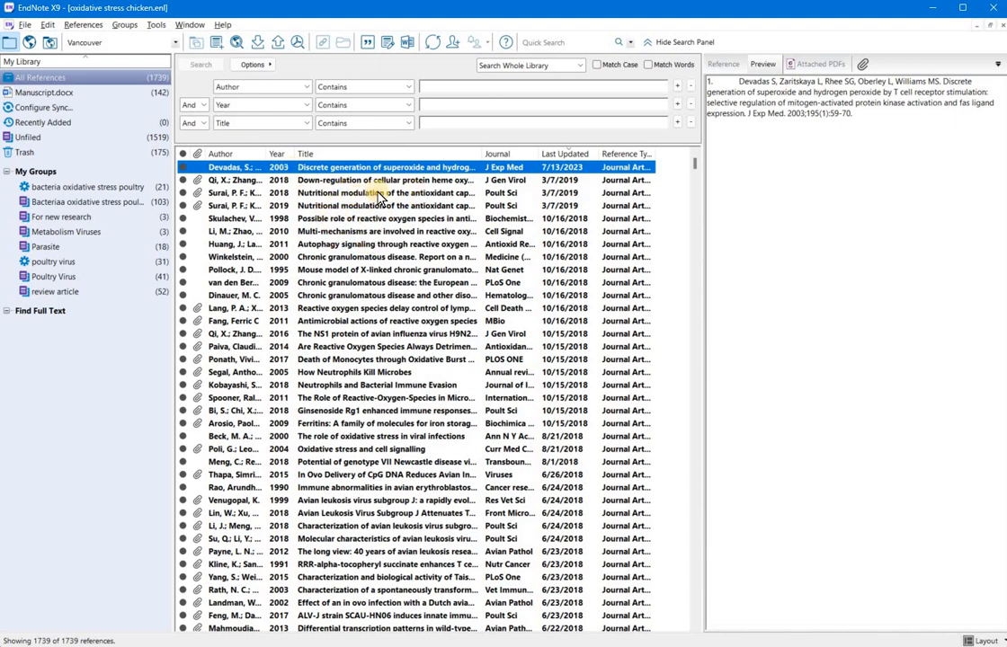
{"action": "key", "text": "Down"}
{"action": "key", "text": "Down"}
{"action": "key", "text": "Down"}
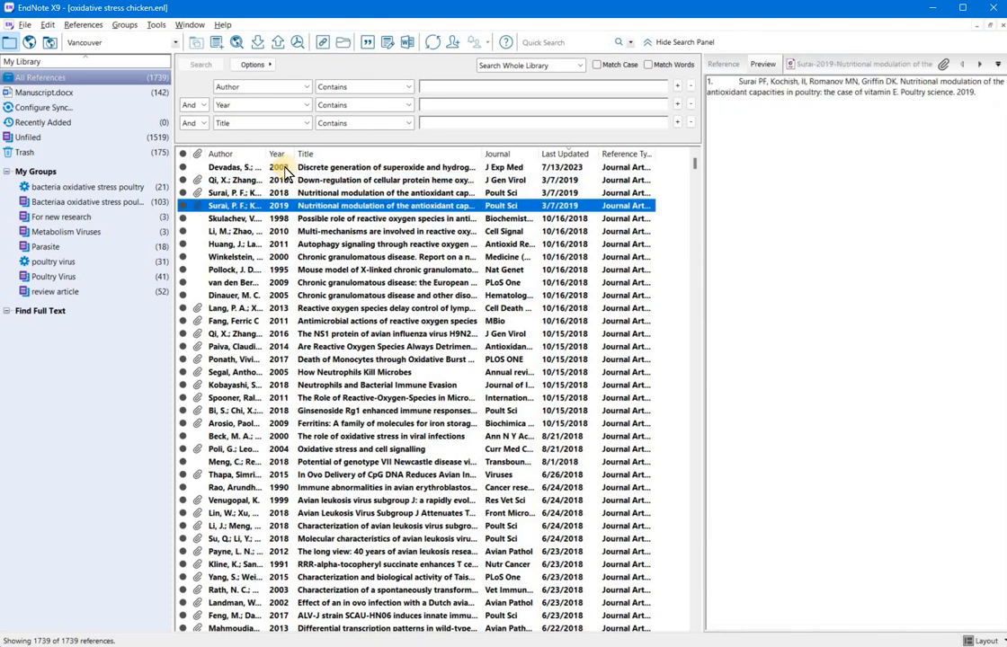
{"action": "key", "text": "Up"}
{"action": "key", "text": "Up"}
{"action": "key", "text": "Up"}
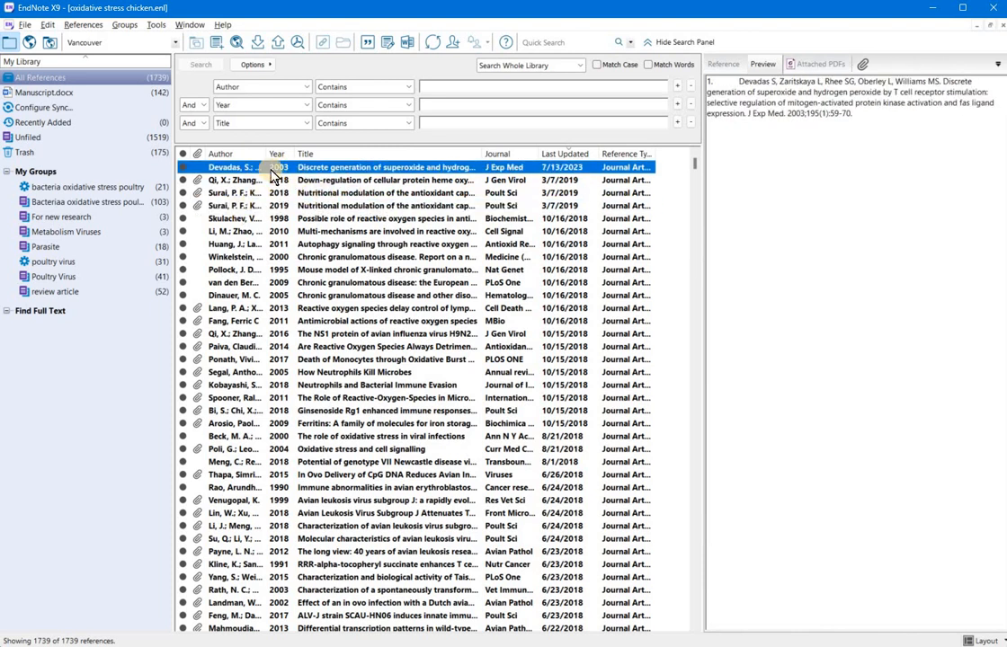
{"action": "right_click", "coordinate": [346, 165]}
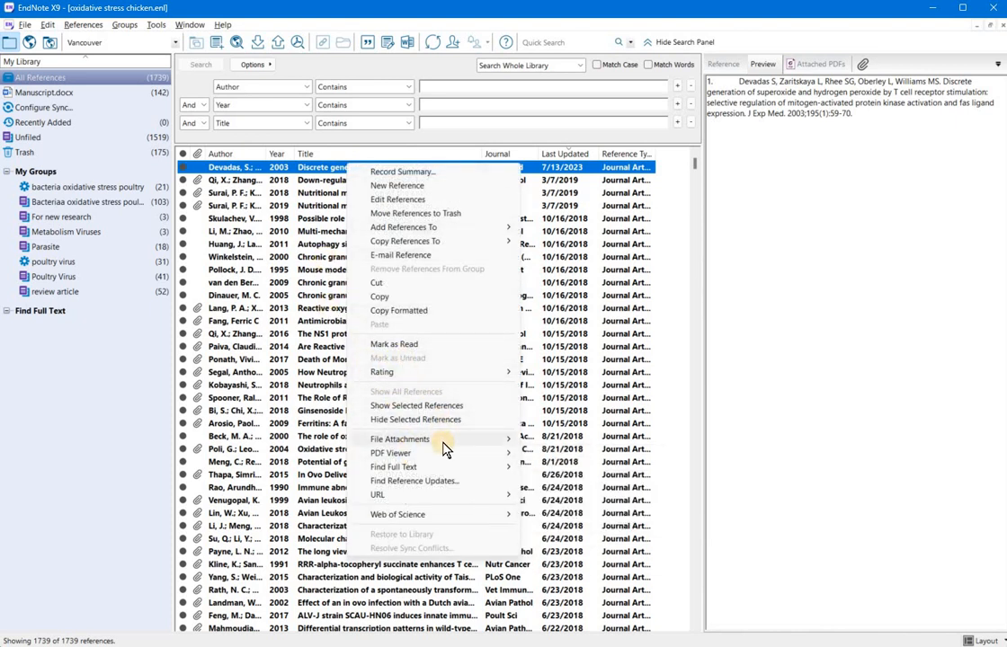
{"action": "mouse_move", "coordinate": [443, 441]}
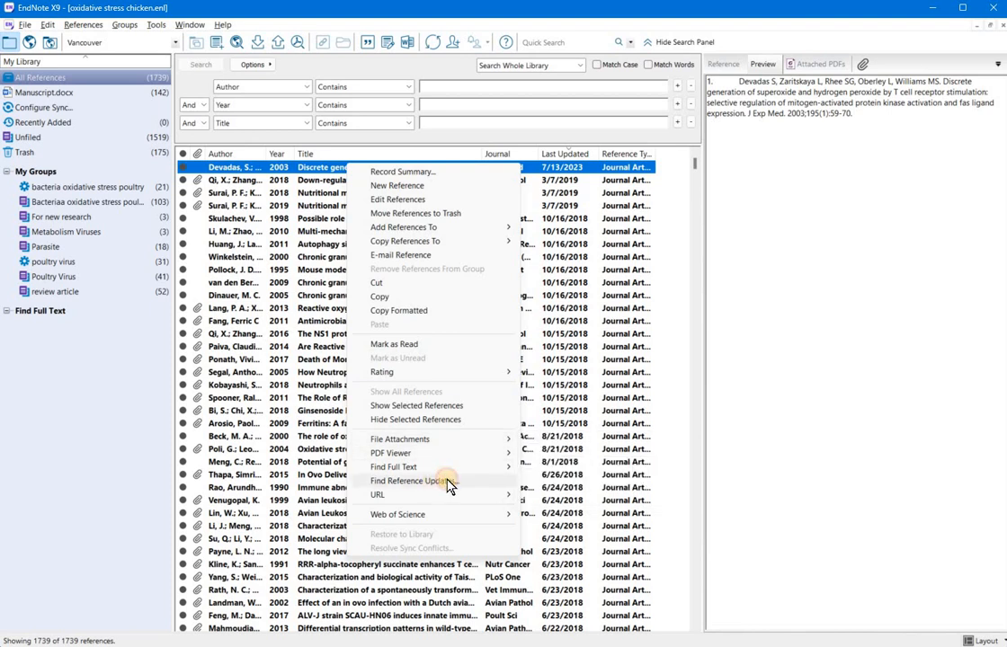
{"action": "left_click", "coordinate": [446, 483]}
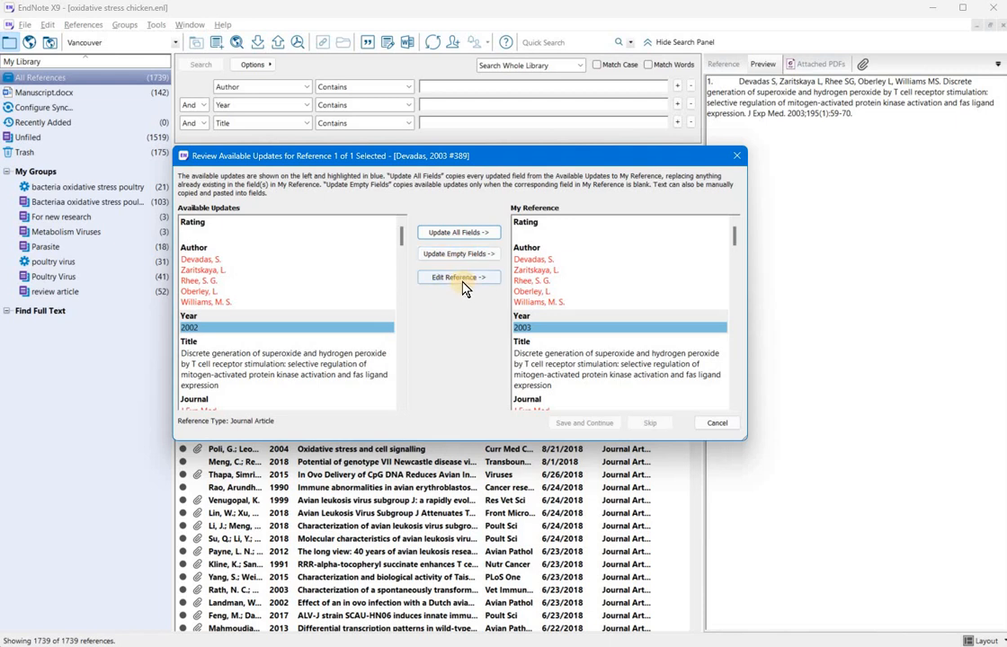
{"action": "left_click", "coordinate": [458, 233]}
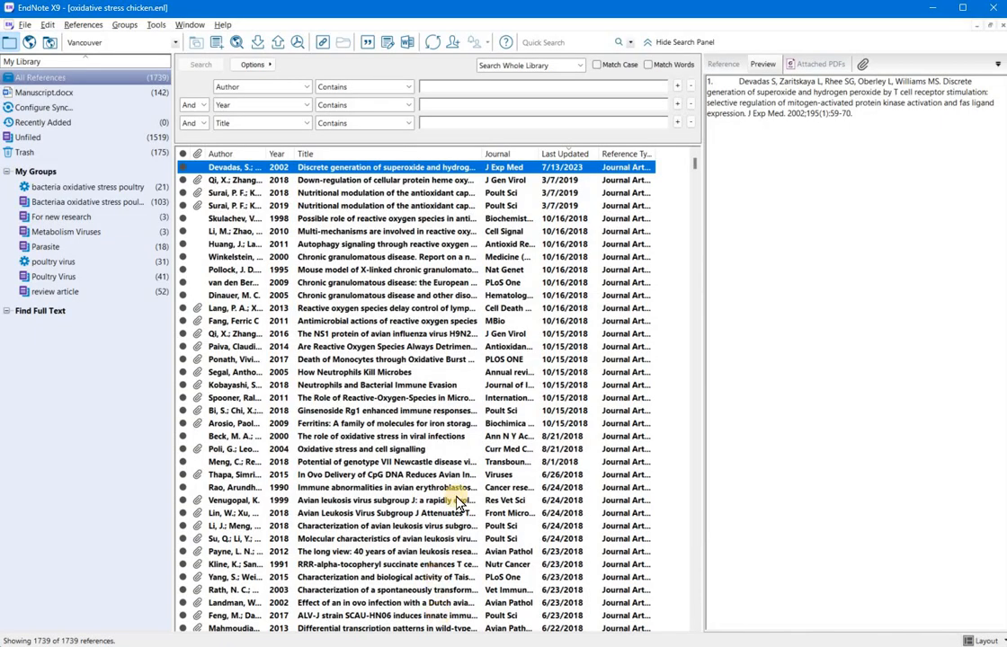
Step: Return to the manuscript, select the Devadas entry in References, and update citations and bibliography again
{"action": "key", "text": "alt+Tab"}
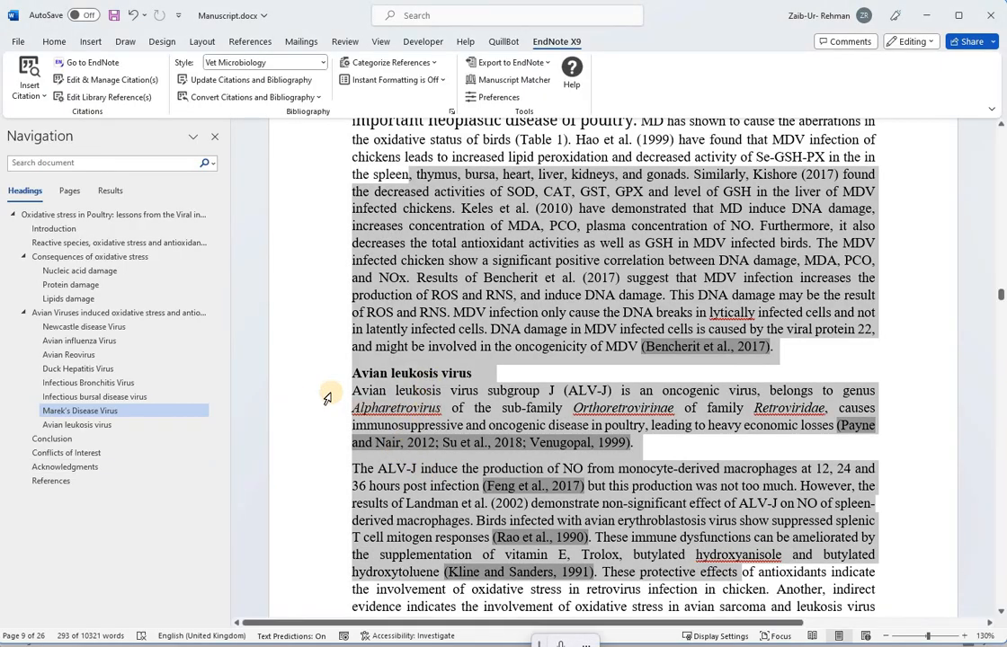
{"action": "left_click", "coordinate": [386, 391]}
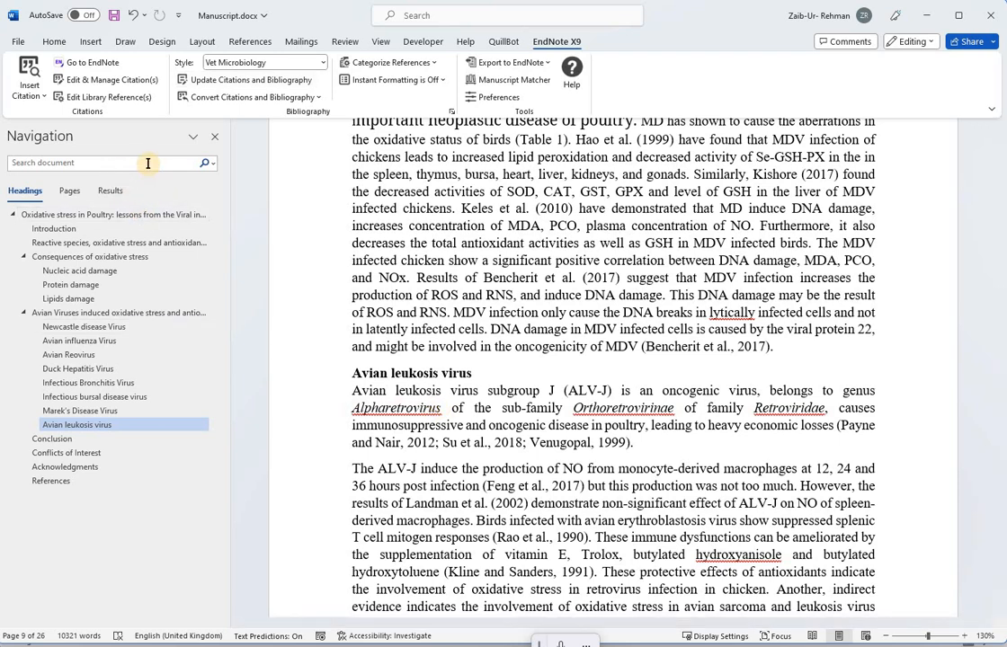
{"action": "left_click", "coordinate": [52, 481]}
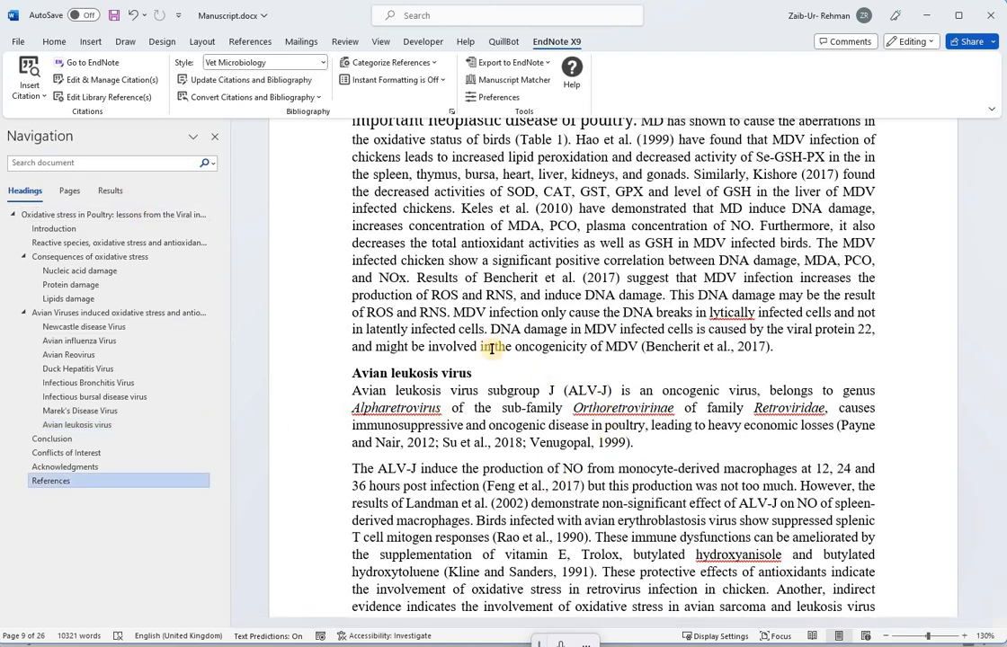
{"action": "scroll", "coordinate": [472, 398], "scroll_direction": "down", "scroll_amount": 8}
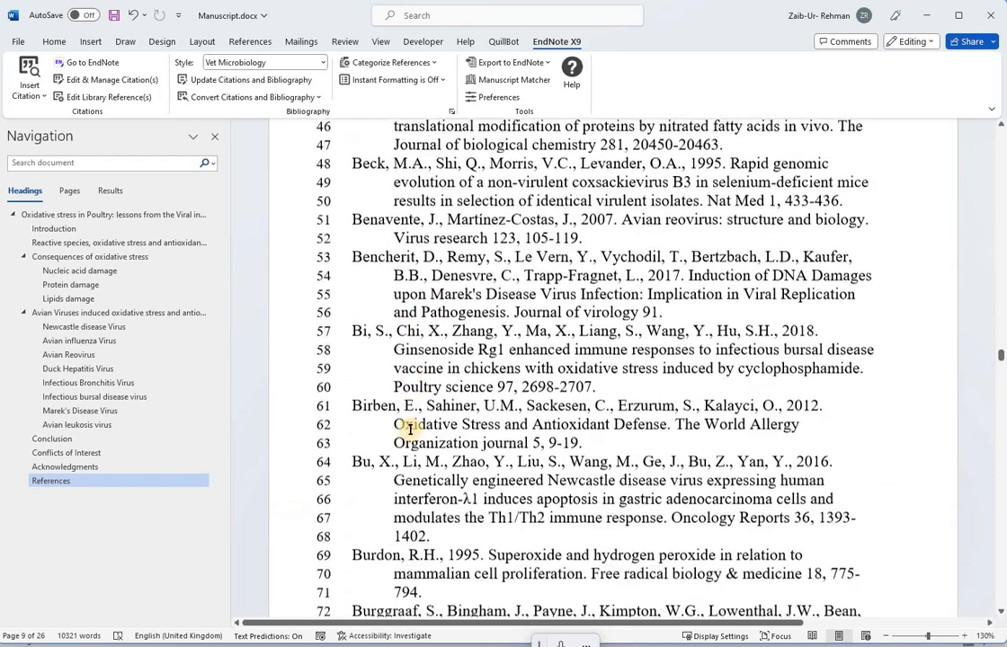
{"action": "scroll", "coordinate": [410, 430], "scroll_direction": "down", "scroll_amount": 15}
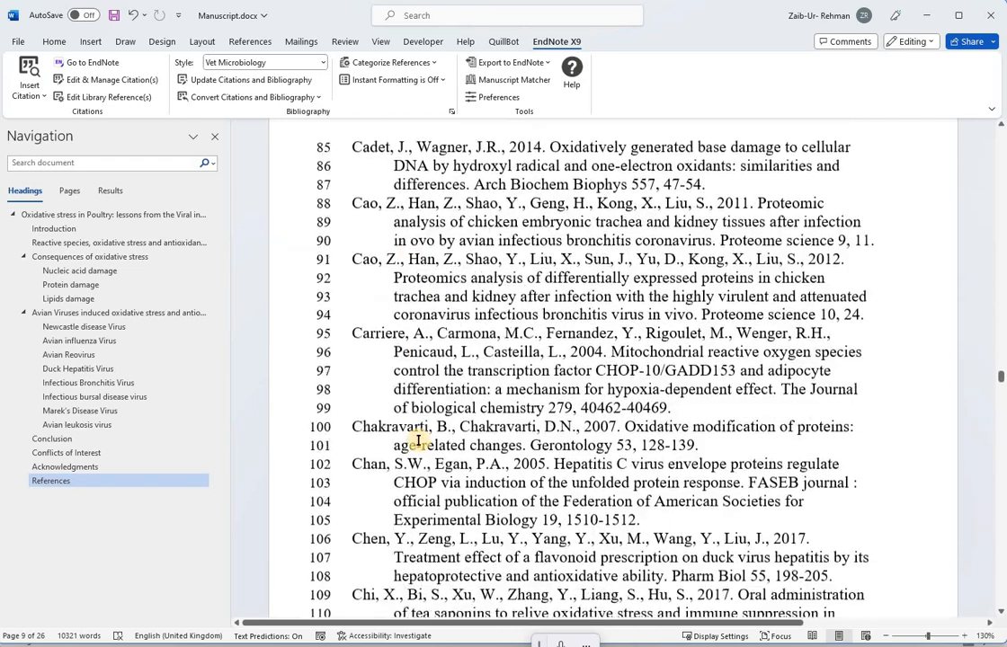
{"action": "scroll", "coordinate": [417, 440], "scroll_direction": "down", "scroll_amount": 10}
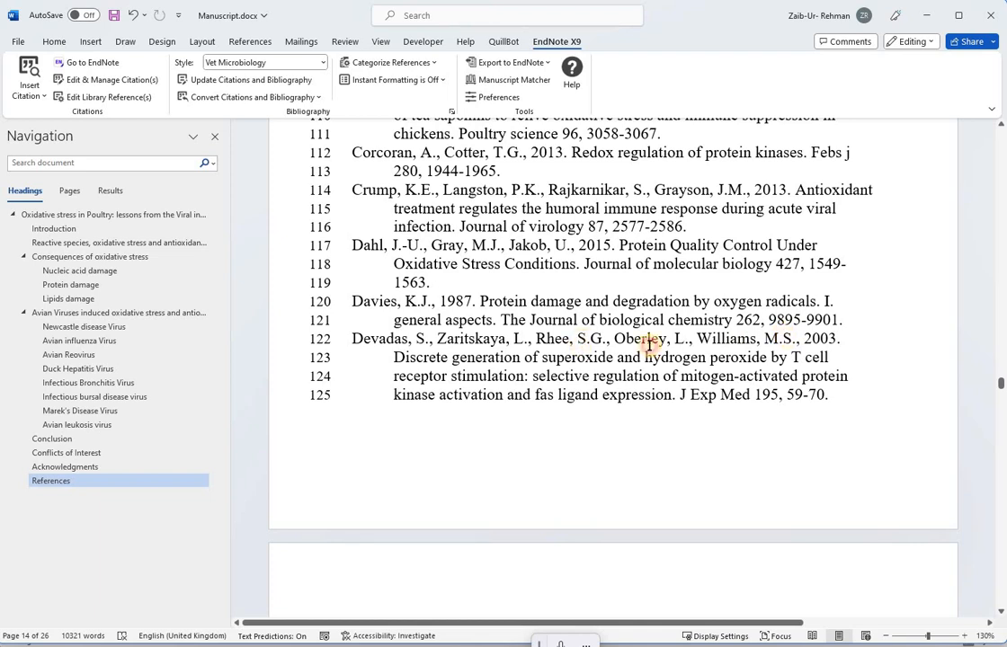
{"action": "triple_click", "coordinate": [840, 350]}
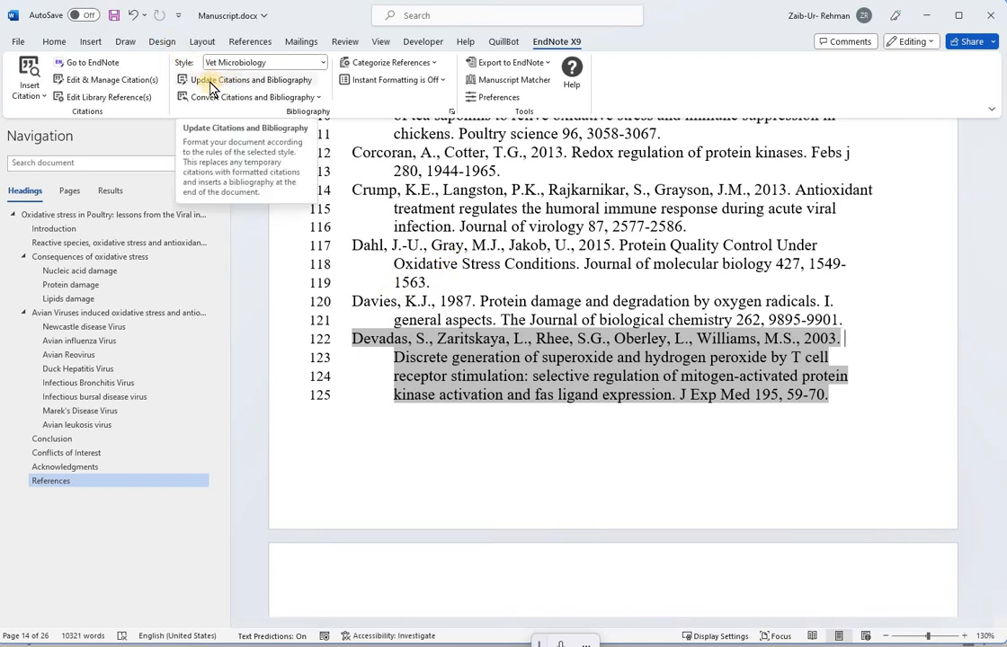
{"action": "left_click", "coordinate": [275, 81]}
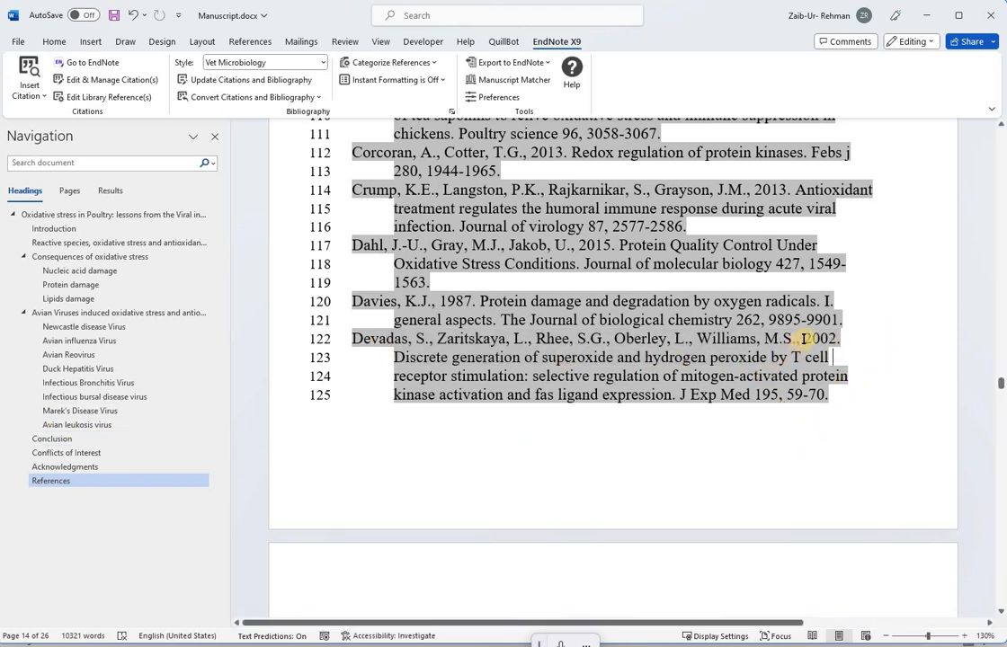
{"action": "left_click_drag", "start_coordinate": [762, 341], "coordinate": [850, 334]}
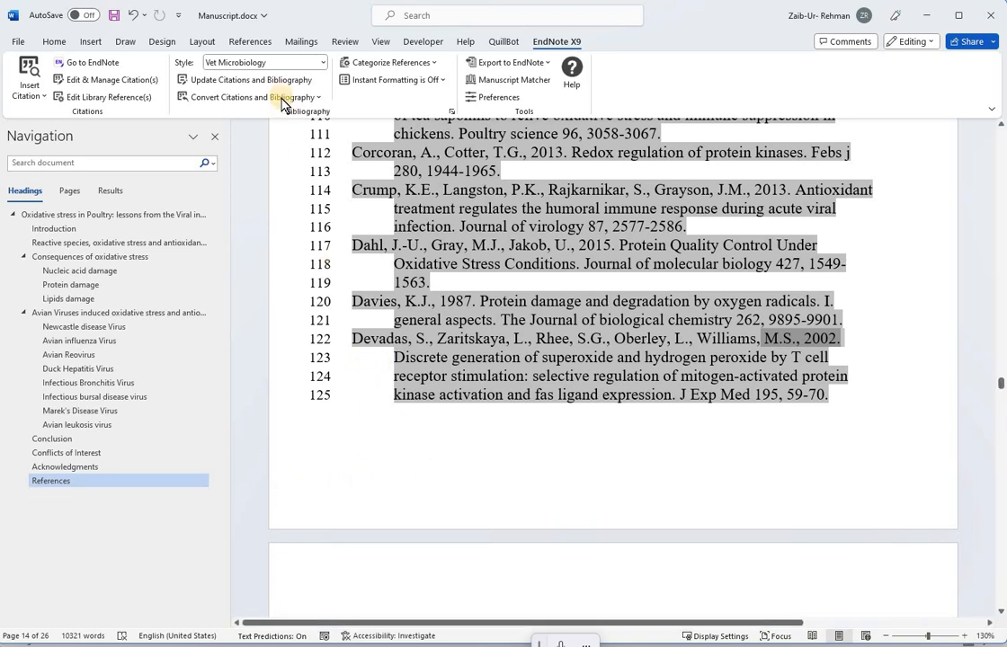
{"action": "left_click", "coordinate": [318, 98]}
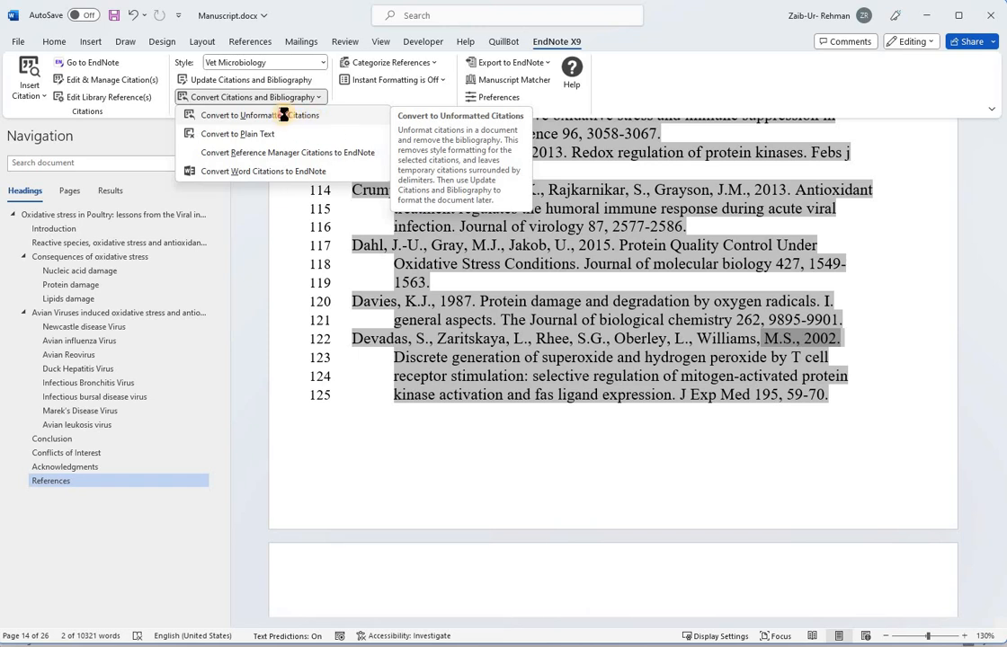
{"action": "left_click", "coordinate": [536, 255]}
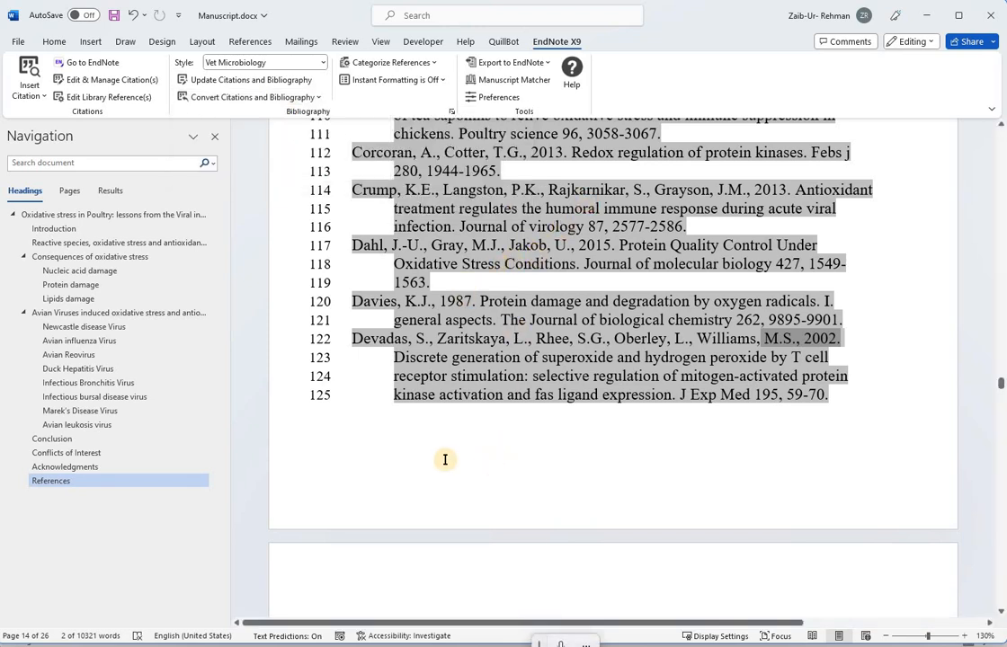
Step: Convert the manuscript's formatted citations to unformatted citations from the Lipids damage section
{"action": "left_click", "coordinate": [129, 299]}
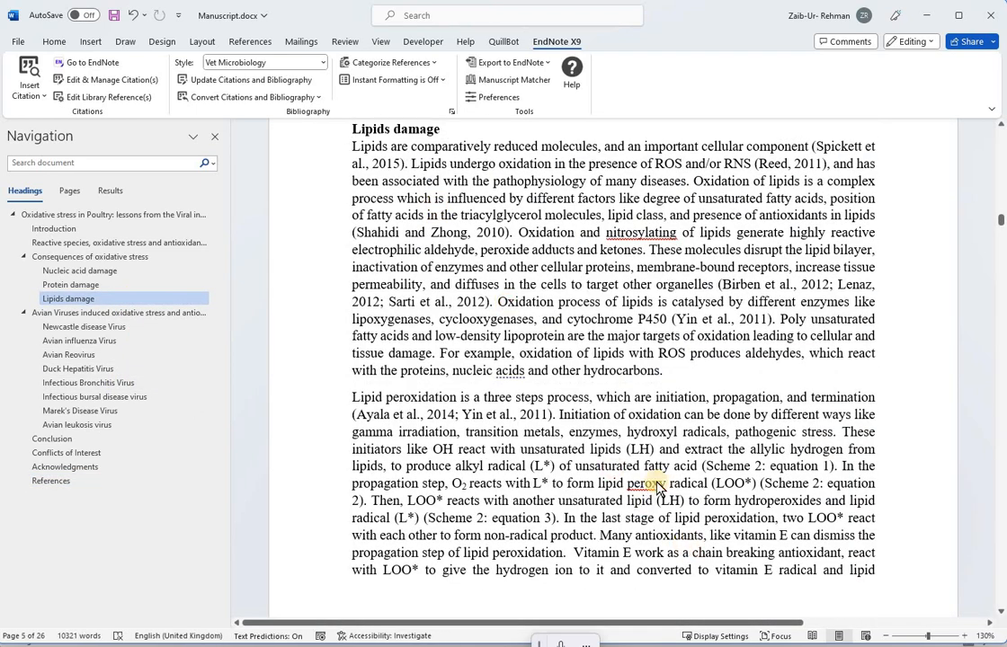
{"action": "left_click_drag", "start_coordinate": [715, 570], "coordinate": [435, 198]}
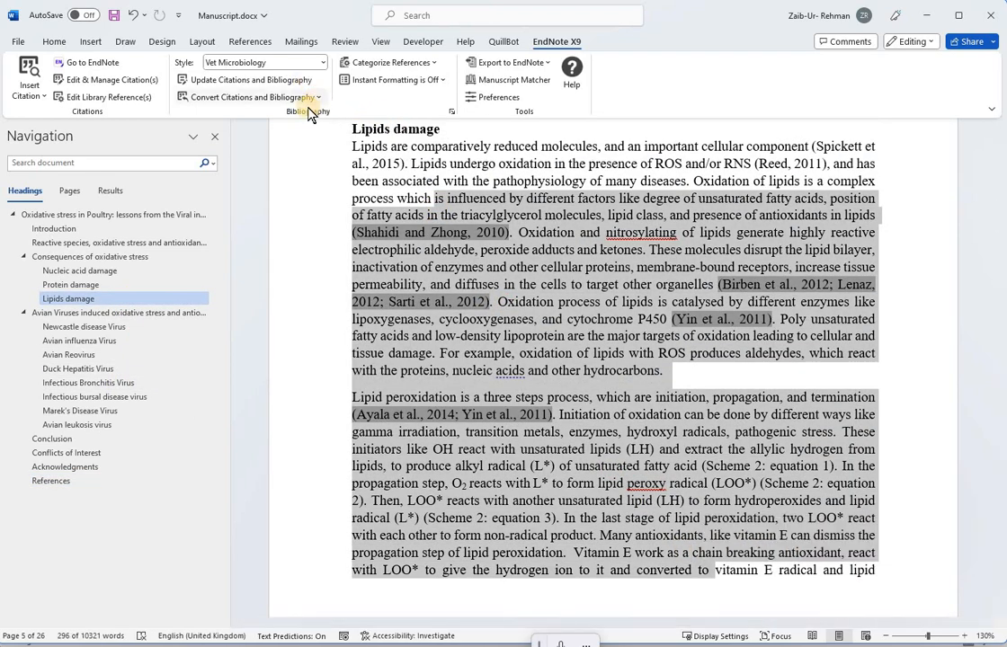
{"action": "left_click", "coordinate": [311, 98]}
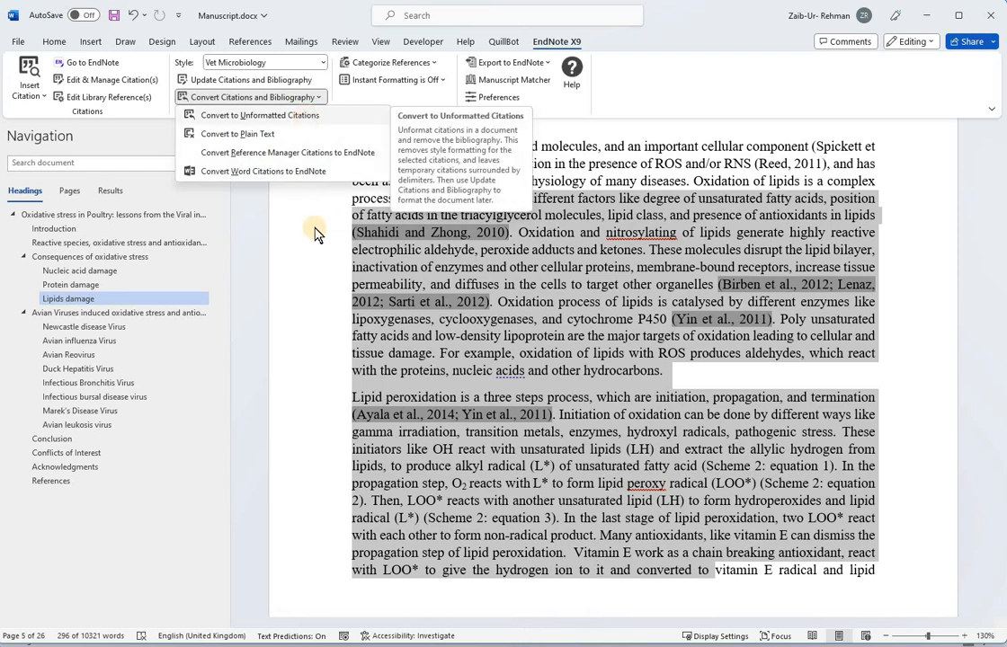
{"action": "left_click", "coordinate": [394, 164]}
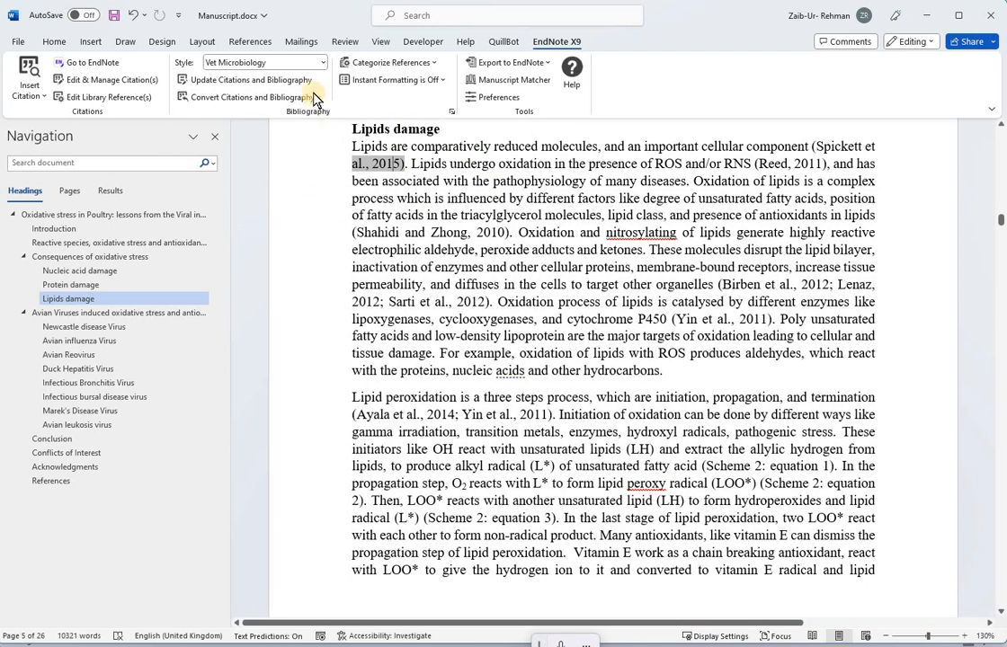
{"action": "left_click", "coordinate": [310, 97]}
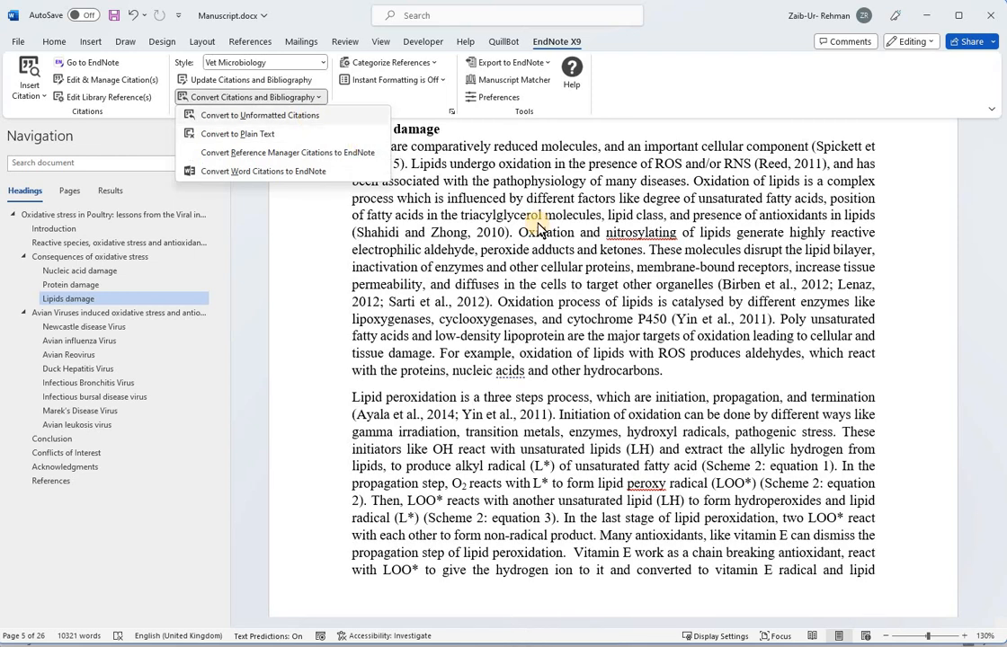
{"action": "key", "text": "Escape"}
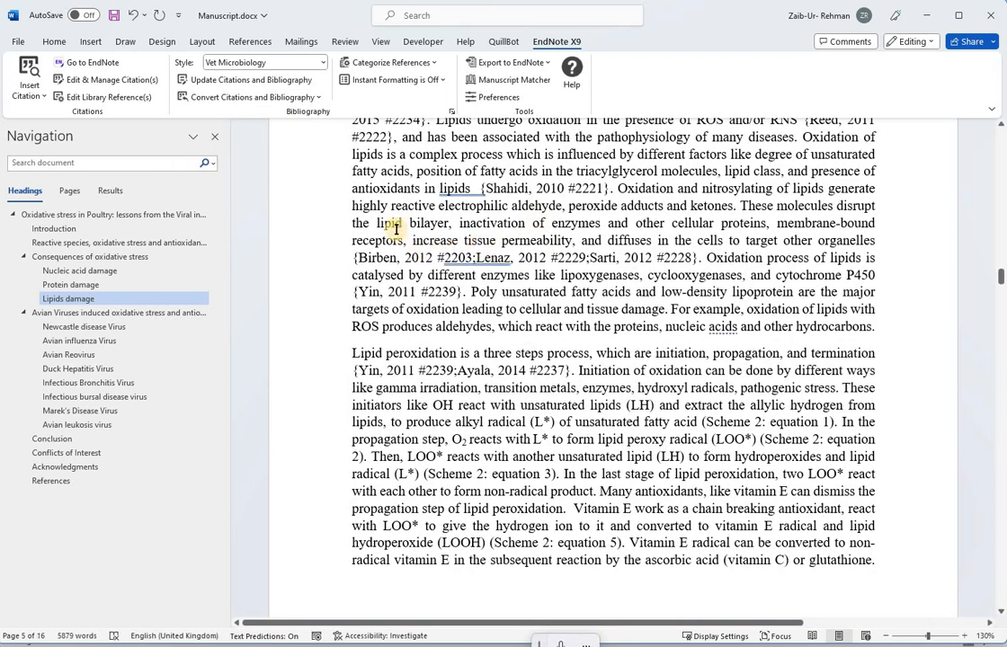
Step: Select the Birben citation and update citations and bibliography, ignoring all for the unmatched Wang, 2015 #4236 citation
{"action": "left_click", "coordinate": [395, 273]}
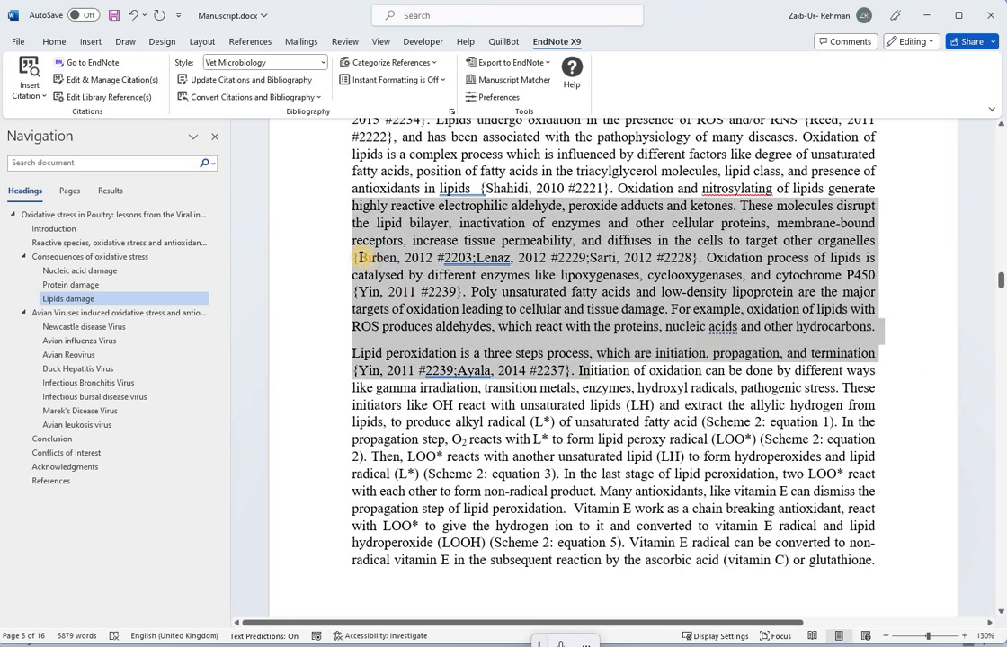
{"action": "left_click_drag", "start_coordinate": [510, 258], "coordinate": [697, 258]}
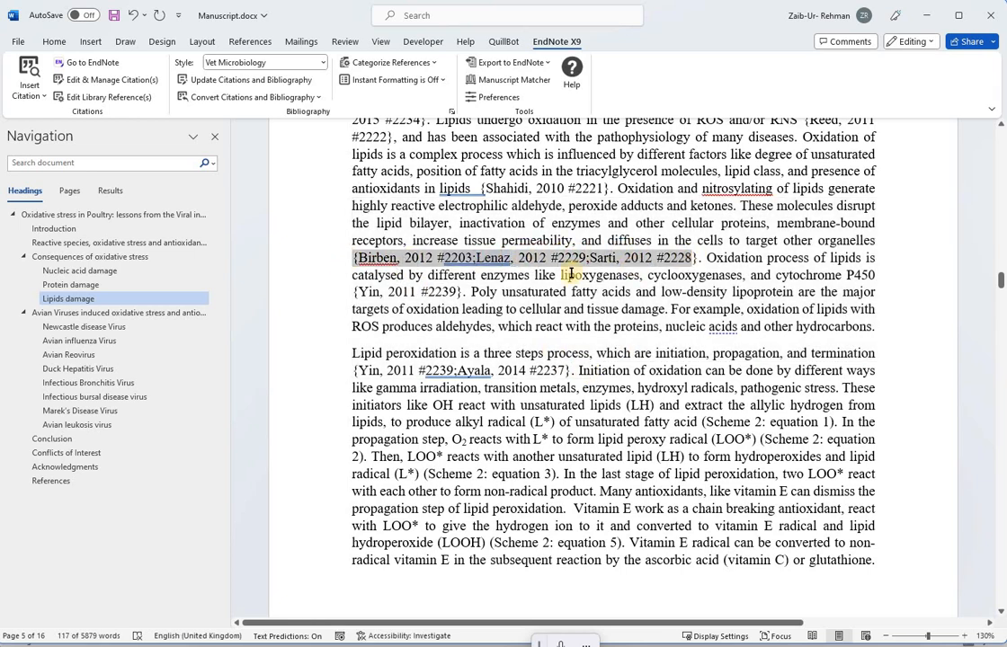
{"action": "left_click", "coordinate": [318, 99]}
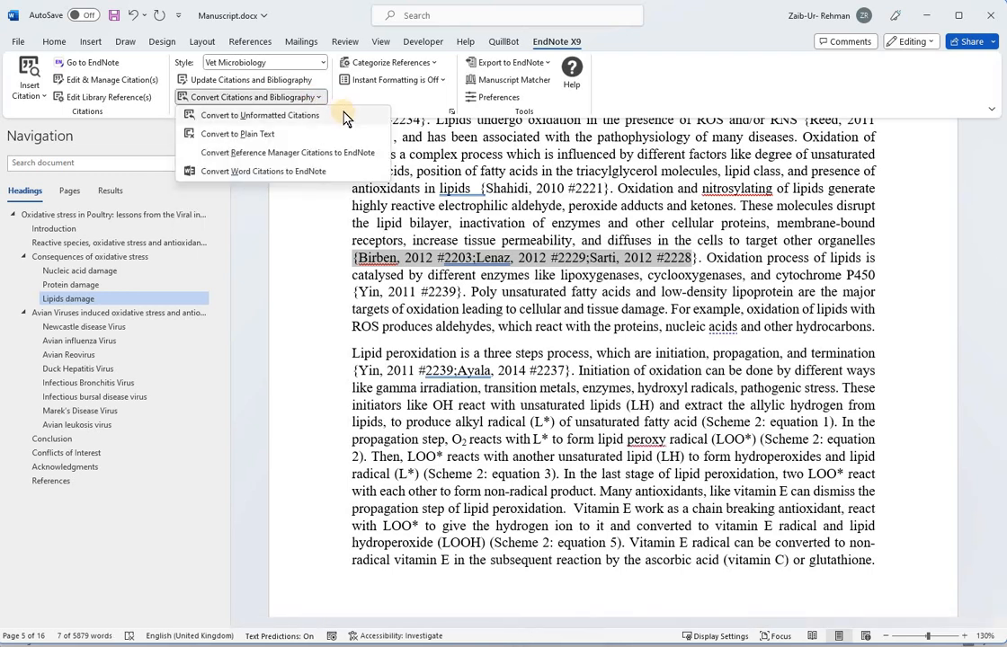
{"action": "left_click", "coordinate": [299, 83]}
{"action": "left_click", "coordinate": [235, 80]}
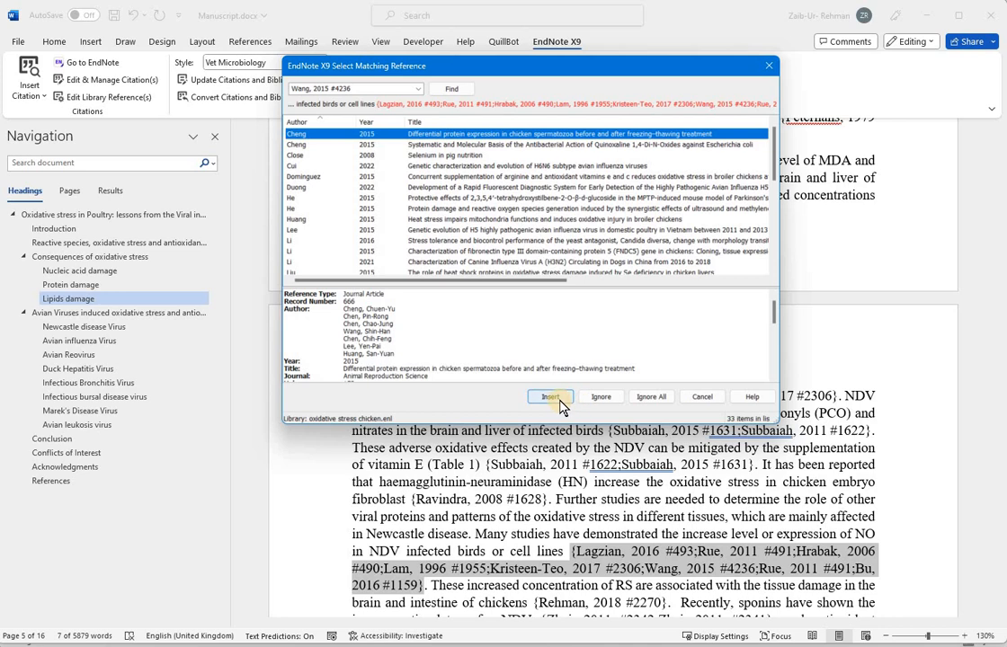
{"action": "left_click", "coordinate": [649, 398]}
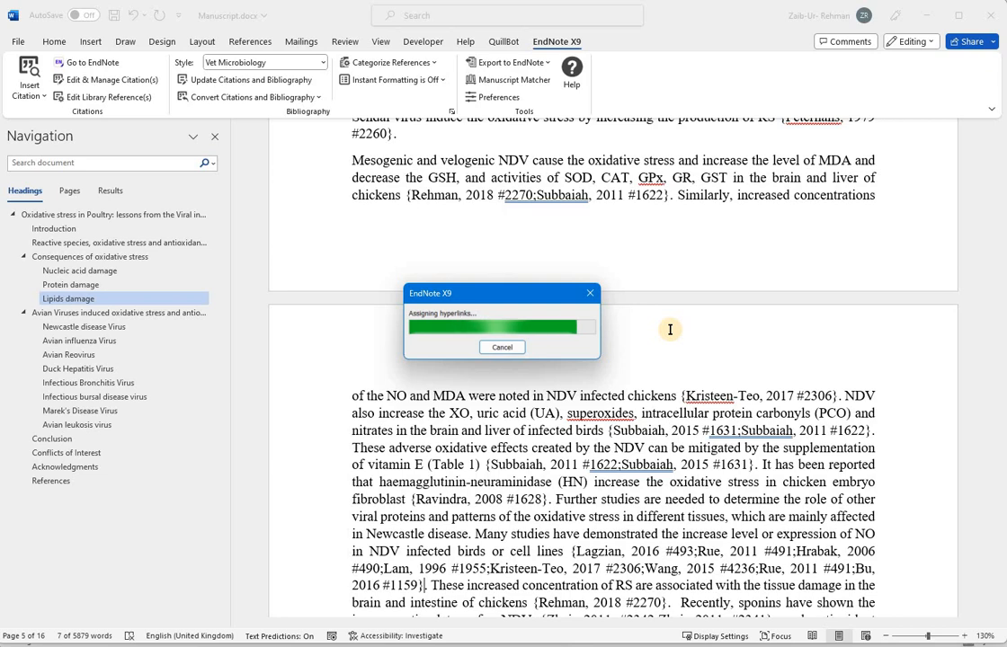
Step: Select the Newcastle disease passage and create a plain-text copy of the manuscript with Convert to Plain Text
{"action": "mouse_move", "coordinate": [490, 150]}
{"action": "left_mouse_down"}
{"action": "mouse_move", "coordinate": [707, 486]}
{"action": "mouse_move", "coordinate": [772, 566]}
{"action": "left_mouse_up"}
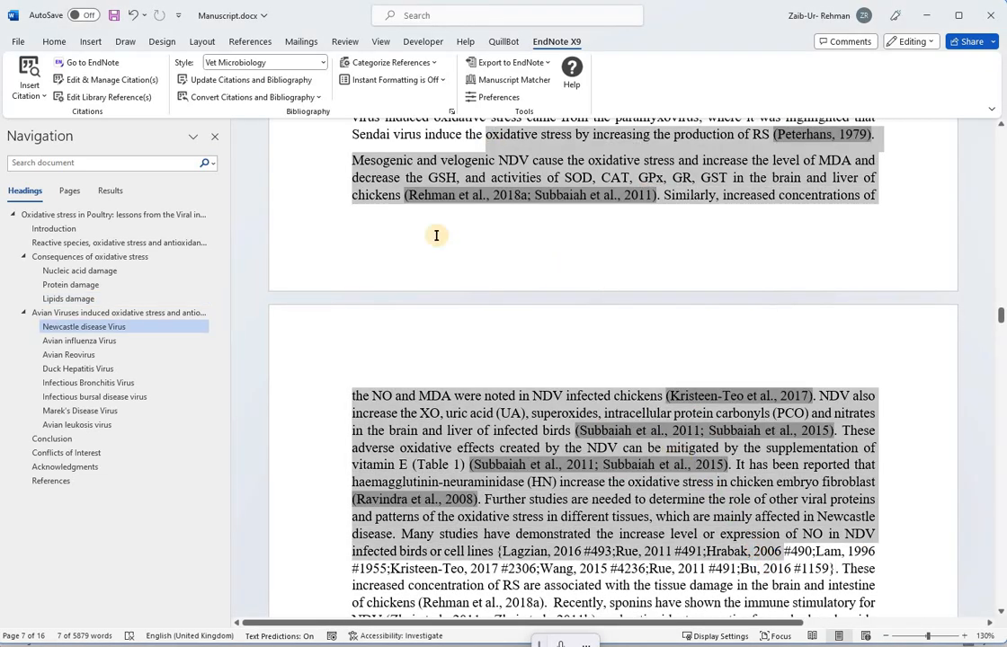
{"action": "left_click", "coordinate": [316, 98]}
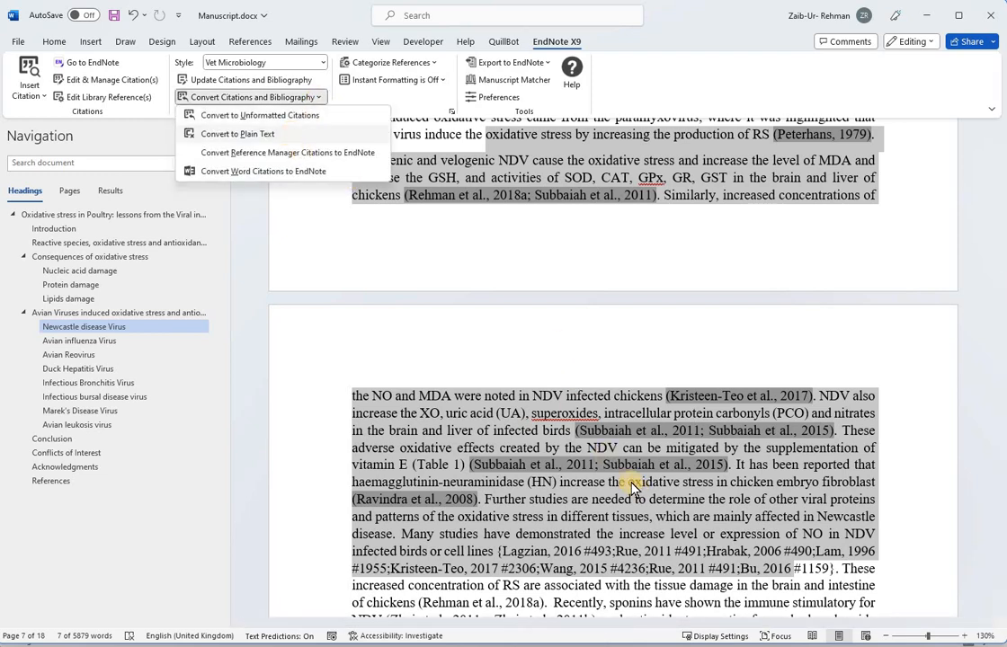
{"action": "left_click", "coordinate": [323, 99]}
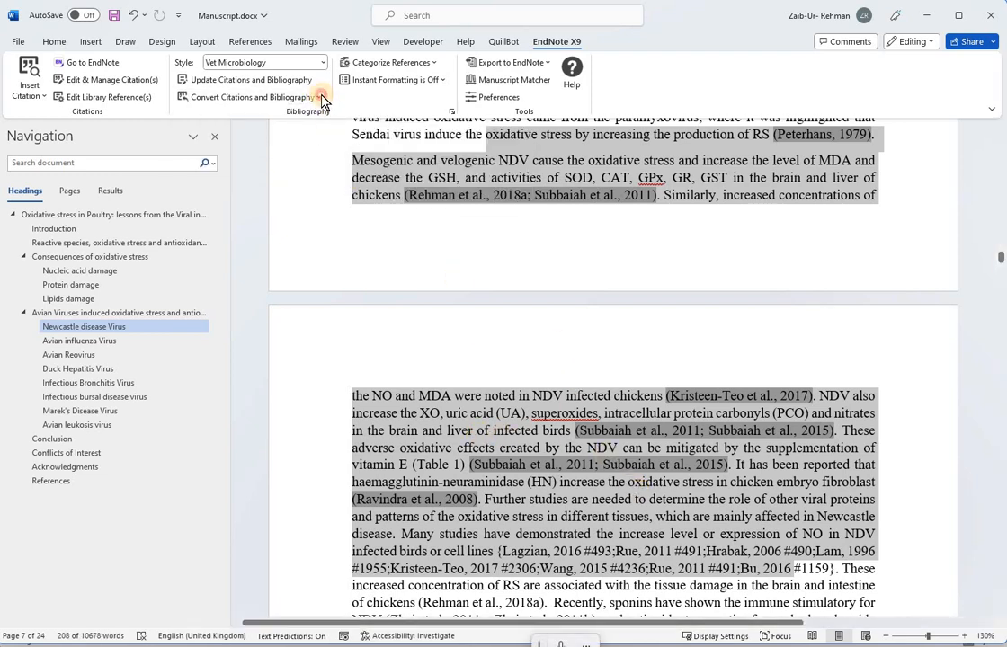
{"action": "left_click", "coordinate": [316, 97]}
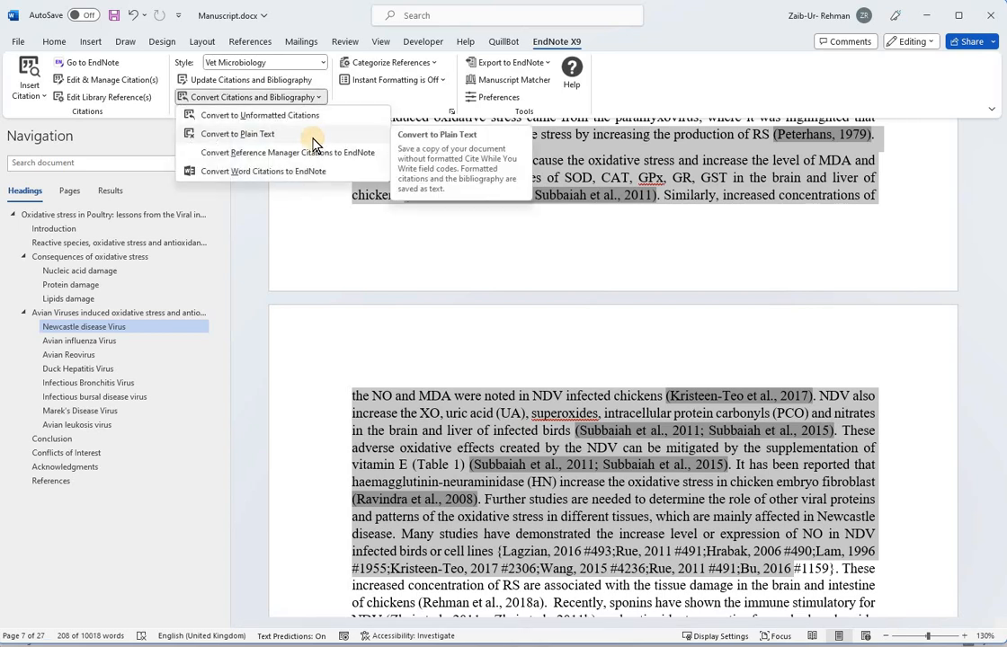
{"action": "left_click", "coordinate": [240, 135]}
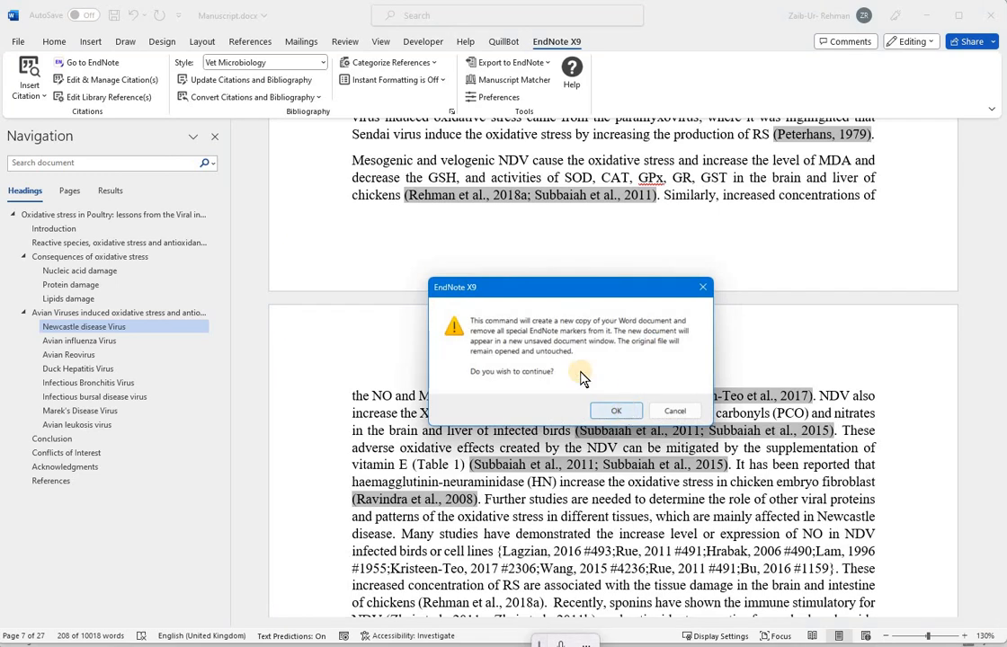
{"action": "left_click", "coordinate": [617, 412]}
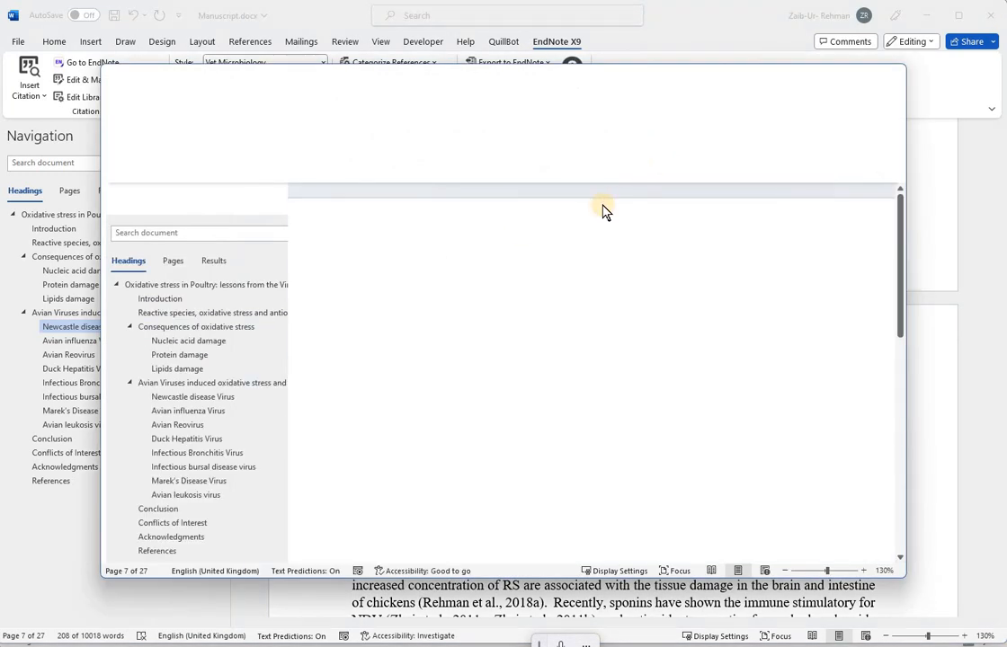
Step: Scroll through the plain-text copy, then close it without saving
{"action": "scroll", "coordinate": [485, 316], "scroll_direction": "down", "scroll_amount": 3}
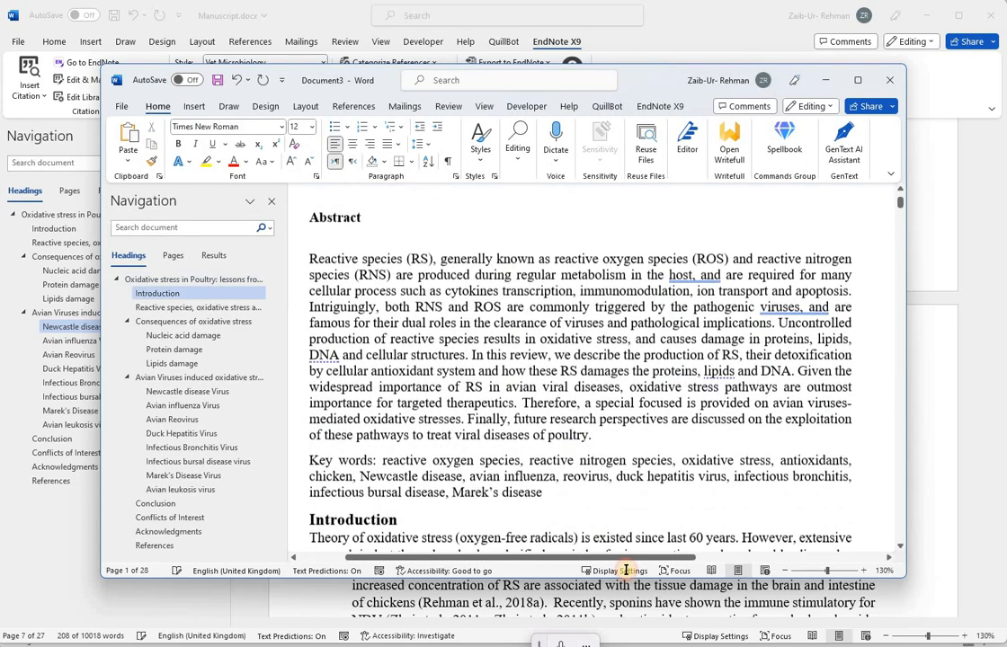
{"action": "left_click_drag", "start_coordinate": [657, 628], "coordinate": [626, 436]}
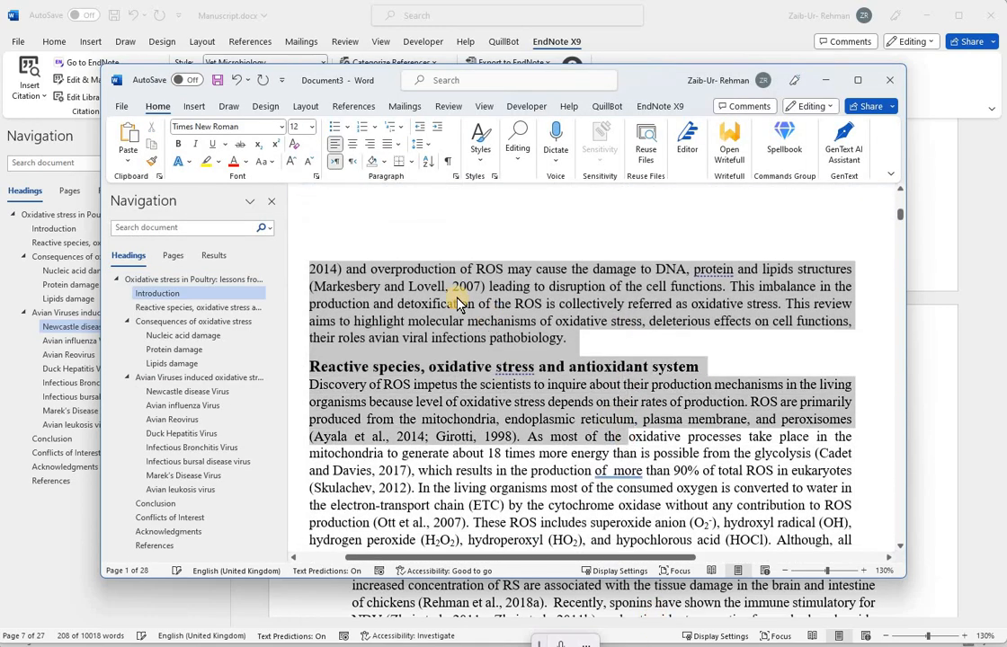
{"action": "left_click", "coordinate": [397, 287]}
{"action": "mouse_move", "coordinate": [378, 287]}
{"action": "left_mouse_down"}
{"action": "mouse_move", "coordinate": [439, 288]}
{"action": "mouse_move", "coordinate": [381, 287]}
{"action": "left_mouse_up"}
{"action": "scroll", "coordinate": [494, 405], "scroll_direction": "down", "scroll_amount": 5}
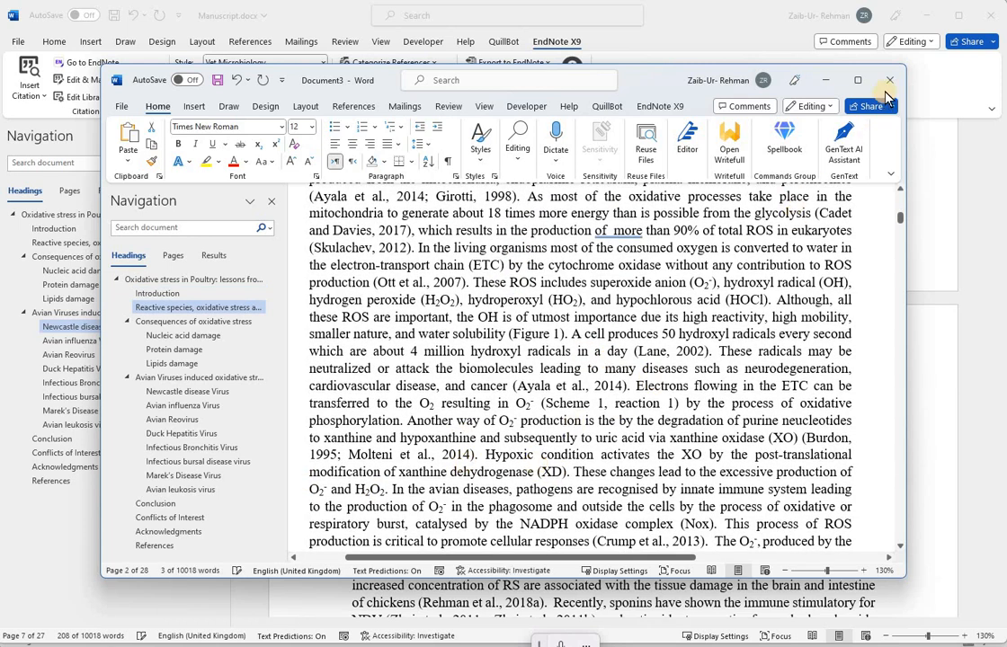
{"action": "left_click", "coordinate": [888, 86]}
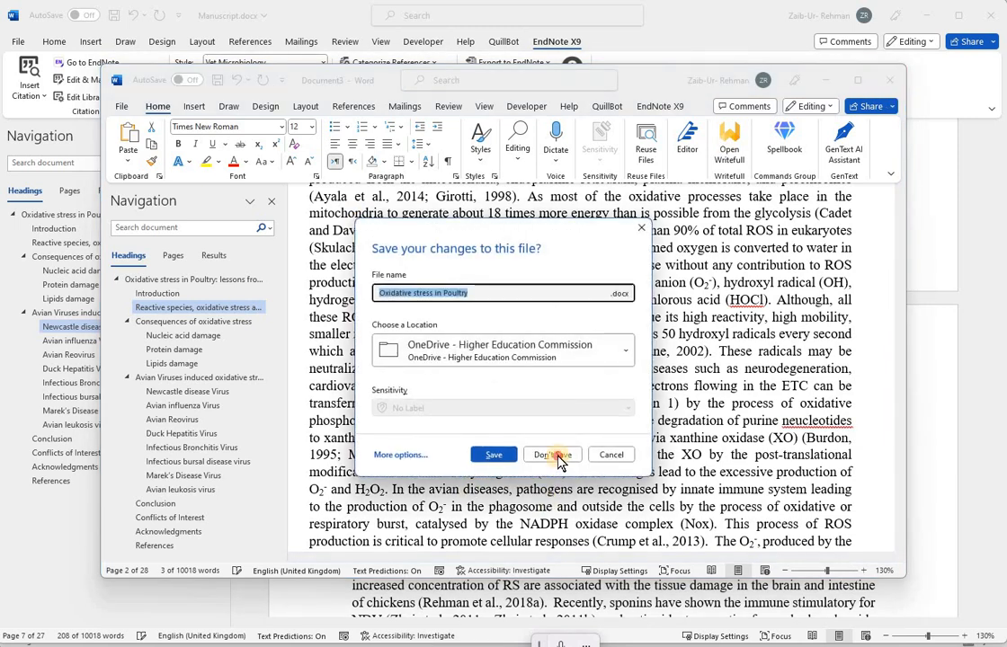
{"action": "left_click", "coordinate": [551, 454]}
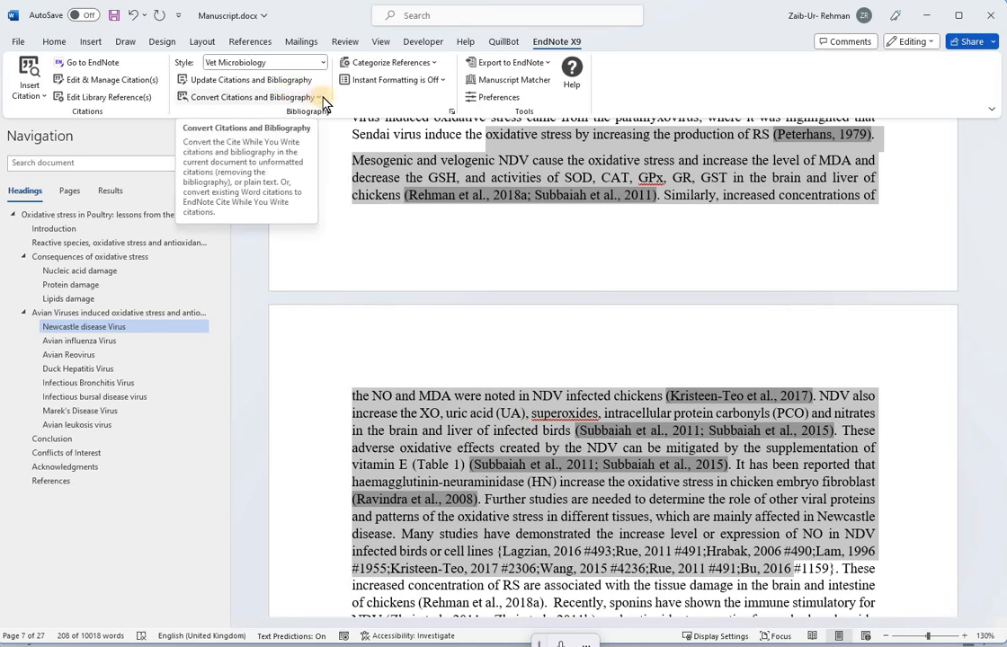
Step: Convert the manuscript's Word citations to EndNote citations
{"action": "left_click", "coordinate": [320, 99]}
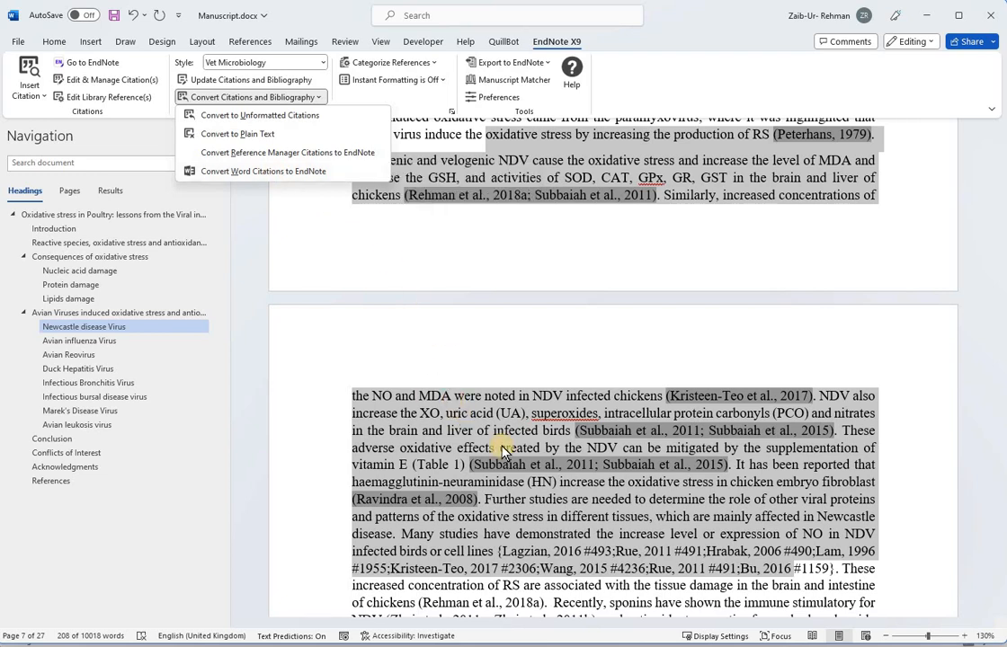
{"action": "left_click", "coordinate": [530, 414]}
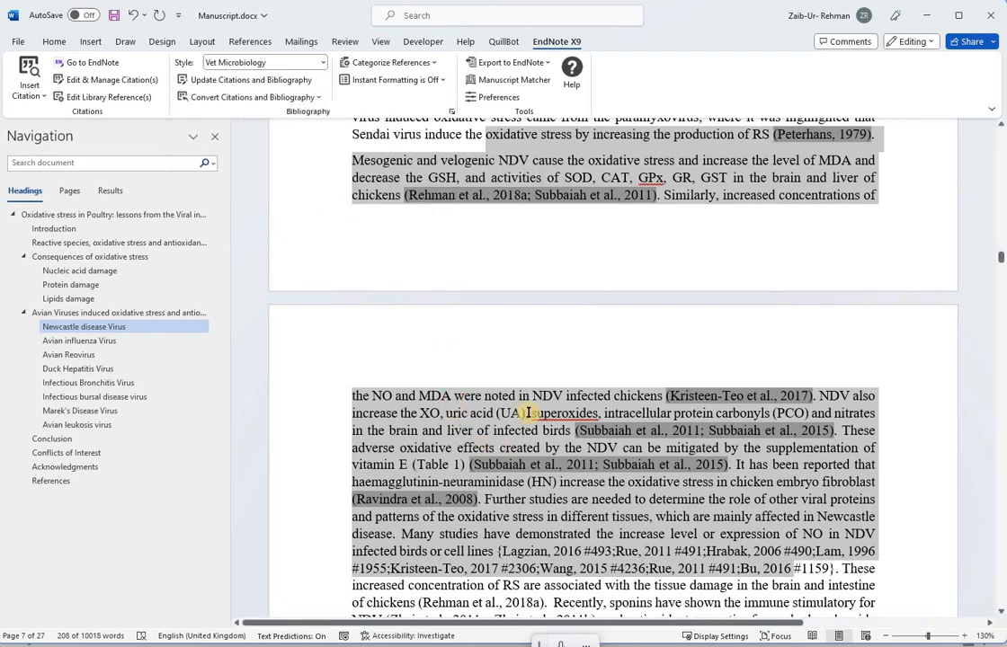
{"action": "left_click", "coordinate": [291, 97]}
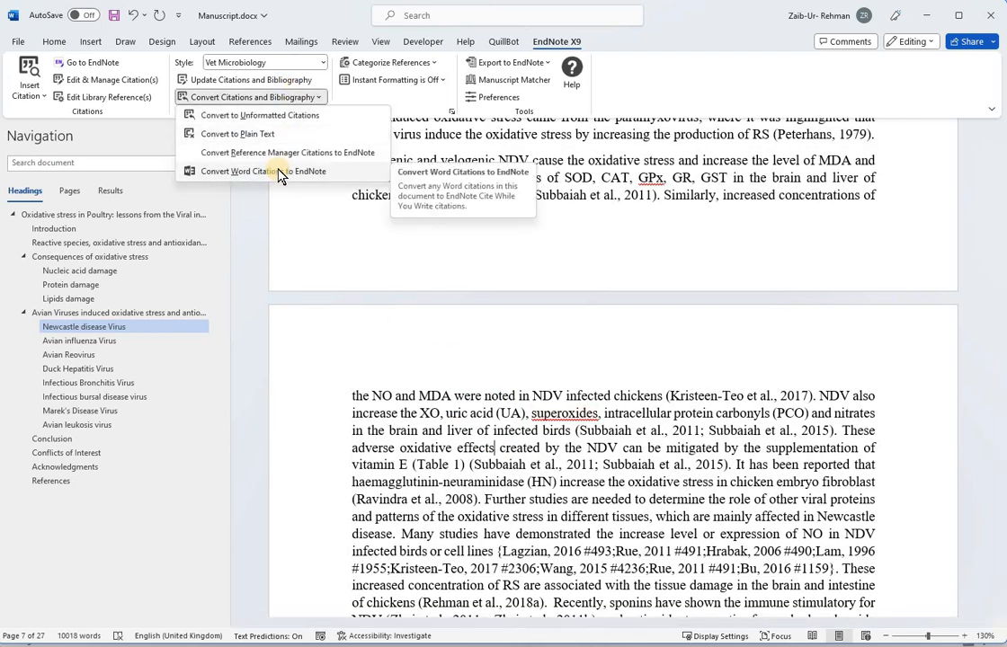
{"action": "left_click", "coordinate": [278, 173]}
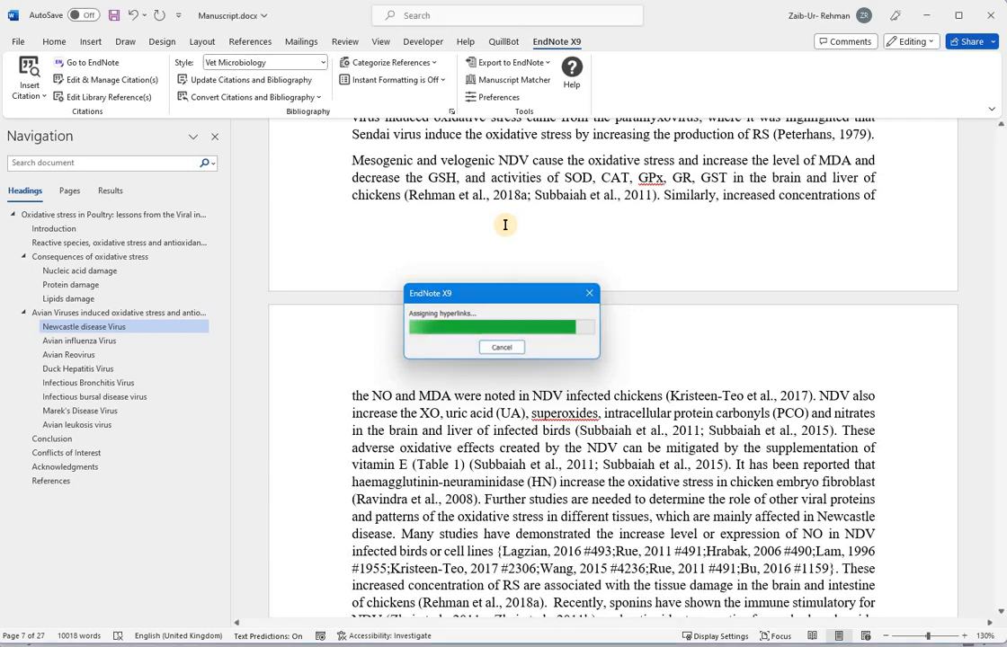
Step: Switch to the EndNote library, select the Lang 2013 reference, and return to the manuscript
{"action": "left_click_drag", "start_coordinate": [428, 178], "coordinate": [575, 552]}
{"action": "key", "text": "alt+Tab"}
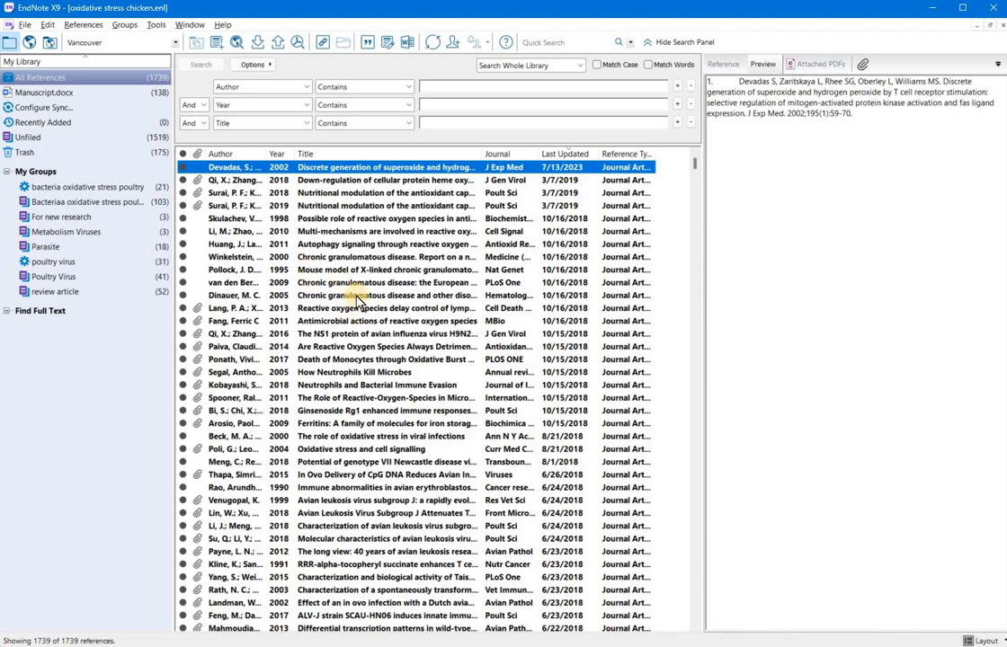
{"action": "left_click", "coordinate": [410, 307]}
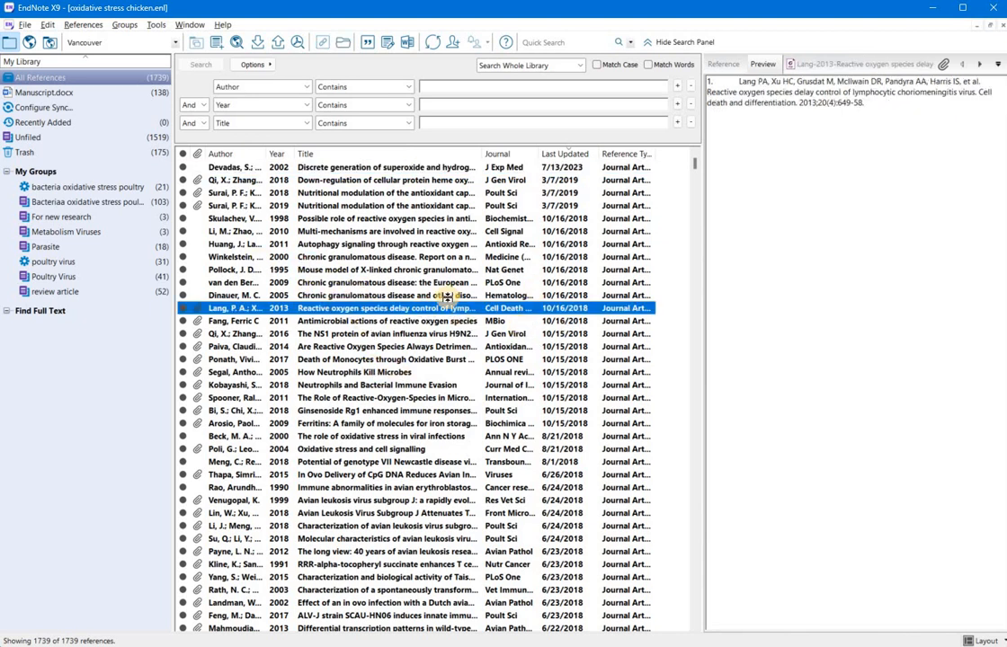
{"action": "key", "text": "alt+Tab"}
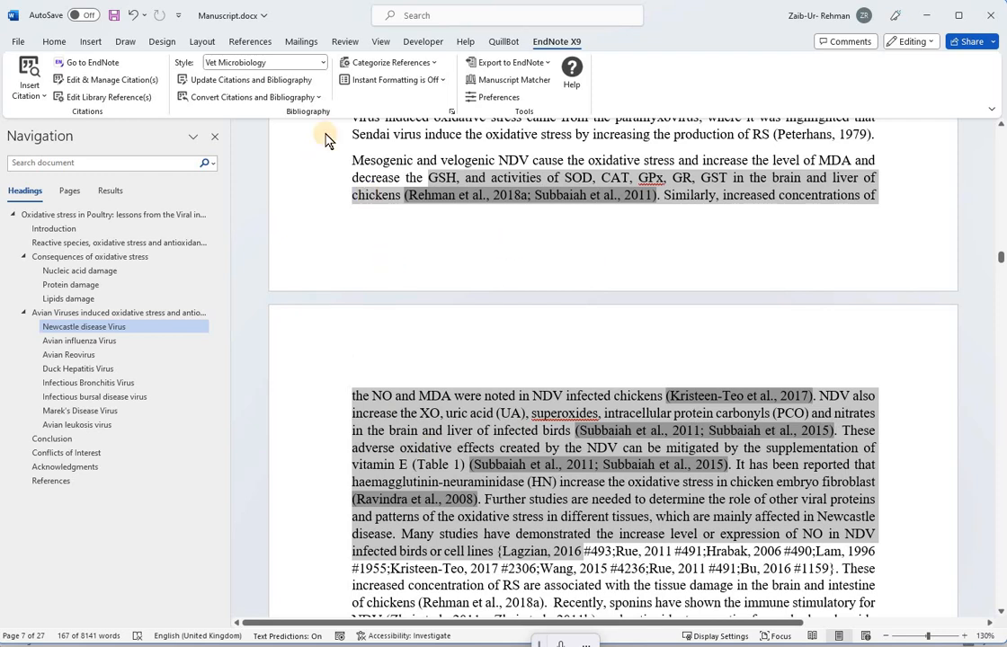
{"action": "left_click", "coordinate": [435, 64]}
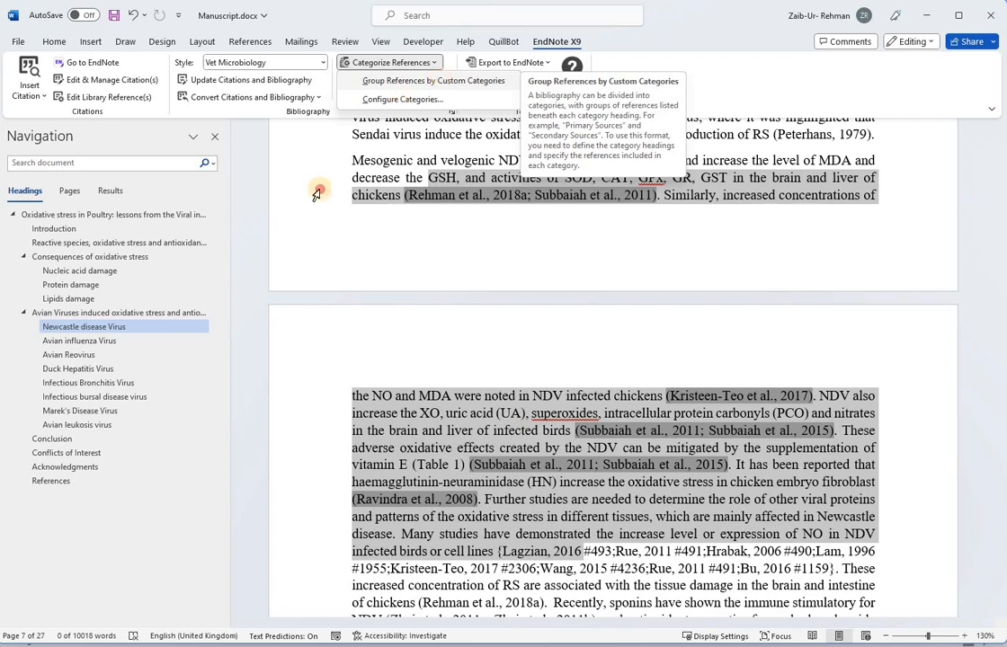
{"action": "left_click", "coordinate": [439, 81]}
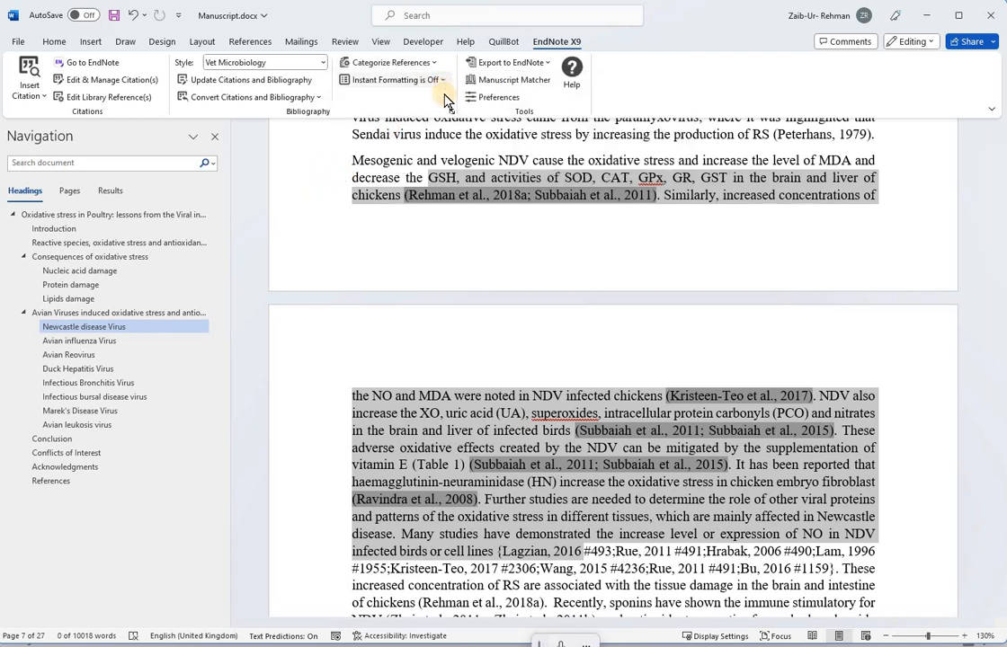
{"action": "left_click", "coordinate": [442, 81]}
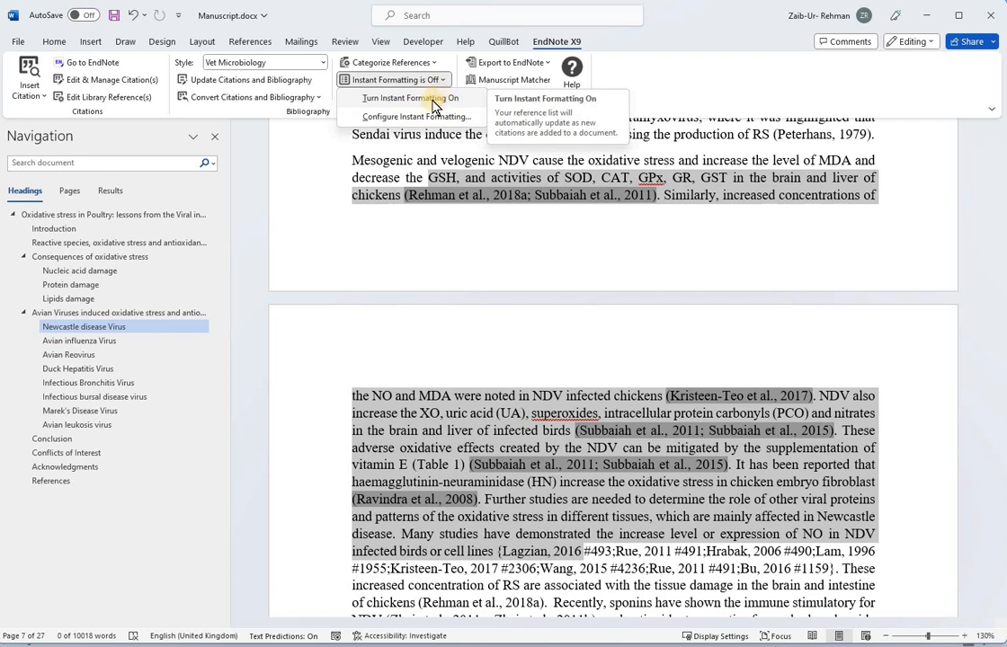
{"action": "left_click", "coordinate": [371, 160]}
{"action": "left_click", "coordinate": [370, 160]}
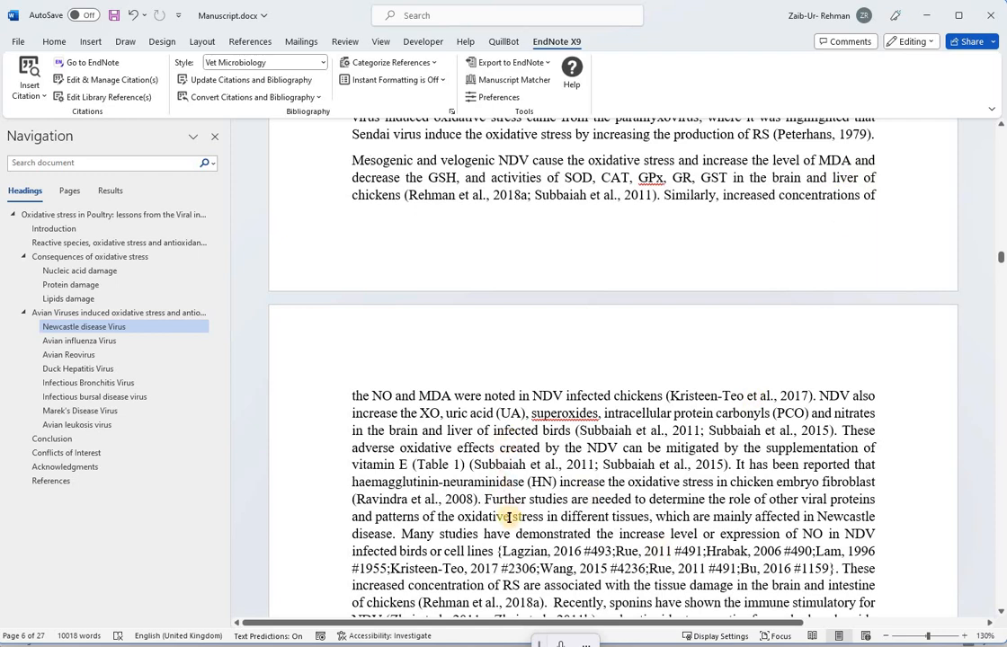
{"action": "scroll", "coordinate": [473, 355], "scroll_direction": "down", "scroll_amount": 2}
{"action": "left_click_drag", "start_coordinate": [450, 362], "coordinate": [742, 578]}
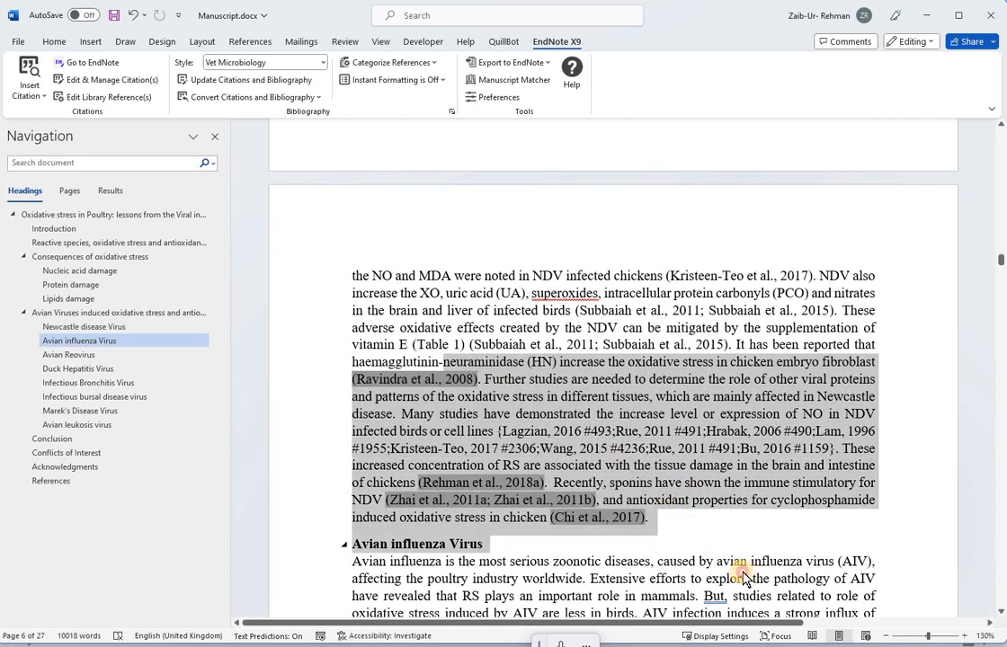
{"action": "left_click", "coordinate": [504, 431]}
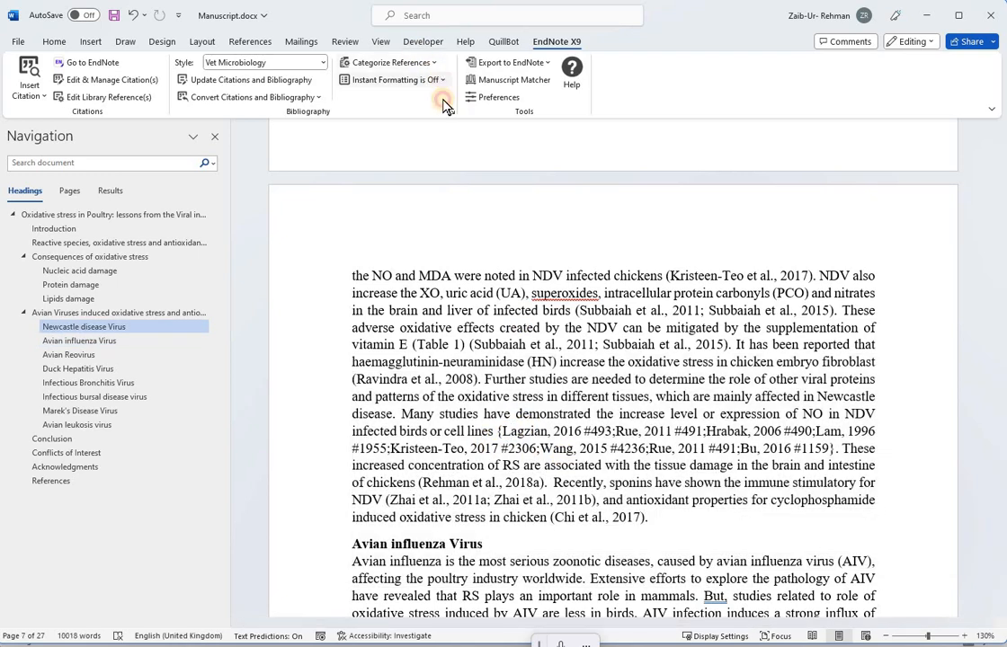
{"action": "left_click", "coordinate": [411, 80]}
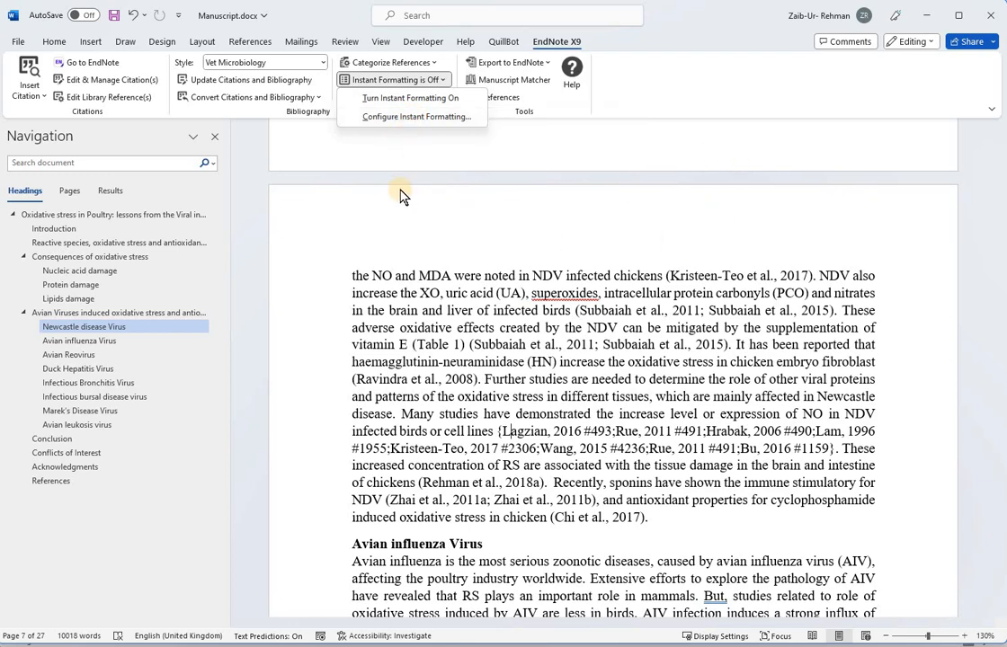
{"action": "left_click", "coordinate": [261, 84]}
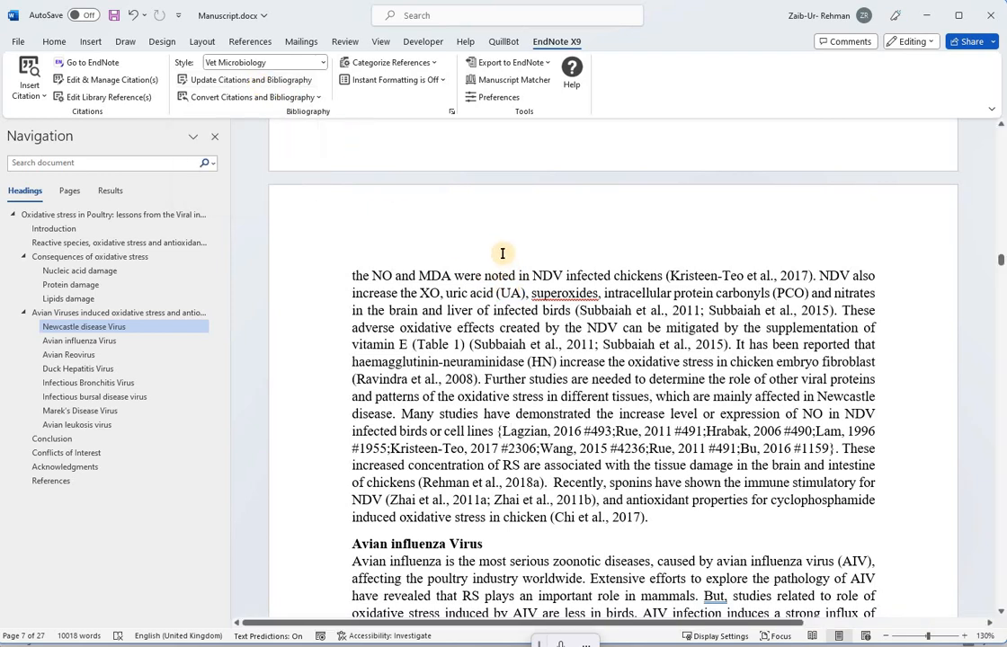
{"action": "left_click", "coordinate": [441, 288]}
Step: Open the Configure Instant Formatting dialog and close it with OK
{"action": "left_click", "coordinate": [442, 80]}
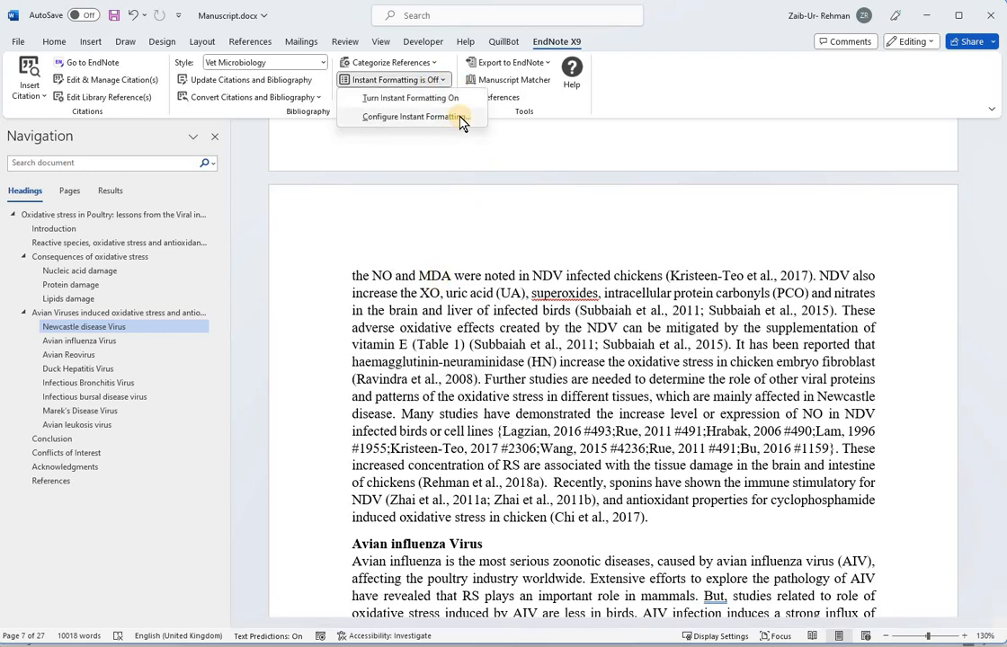
{"action": "left_click", "coordinate": [454, 117]}
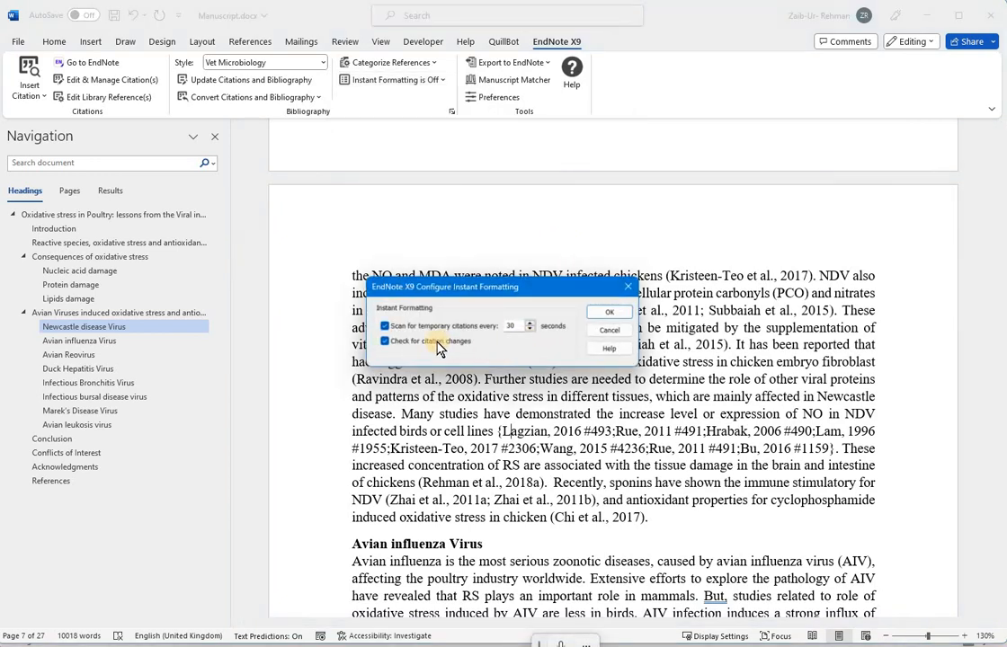
{"action": "left_click", "coordinate": [626, 287]}
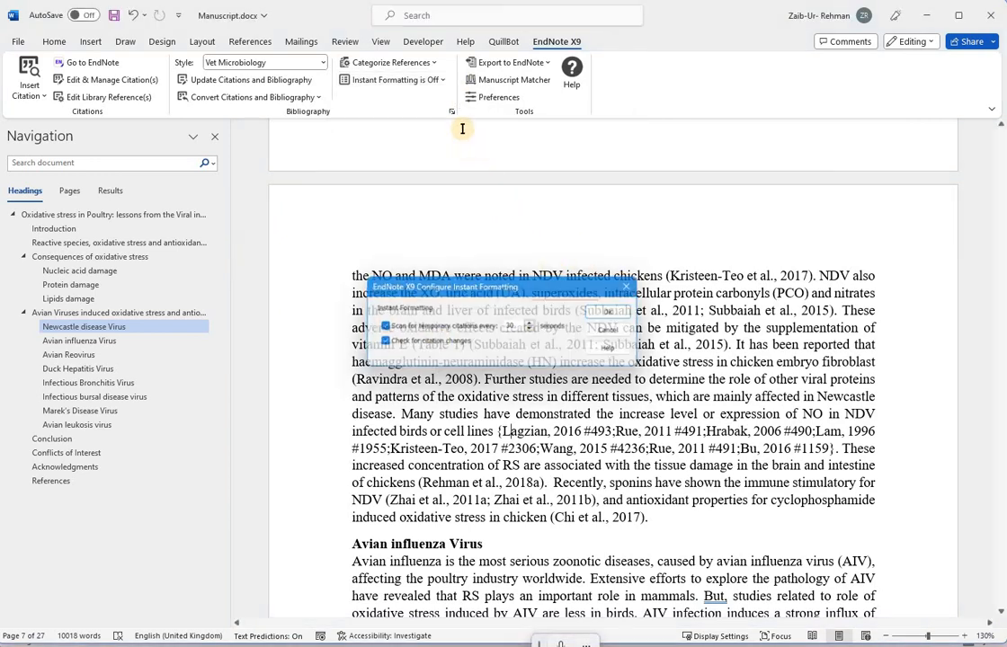
Step: Reopen the Configure Instant Formatting settings and accept them unchanged
{"action": "left_click", "coordinate": [432, 80]}
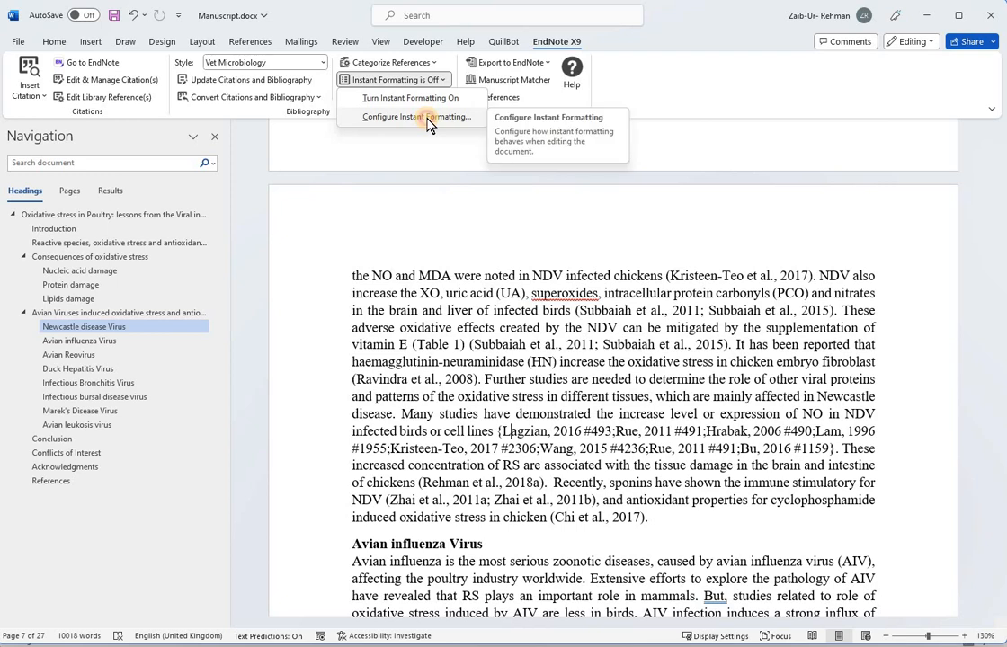
{"action": "left_click", "coordinate": [427, 118]}
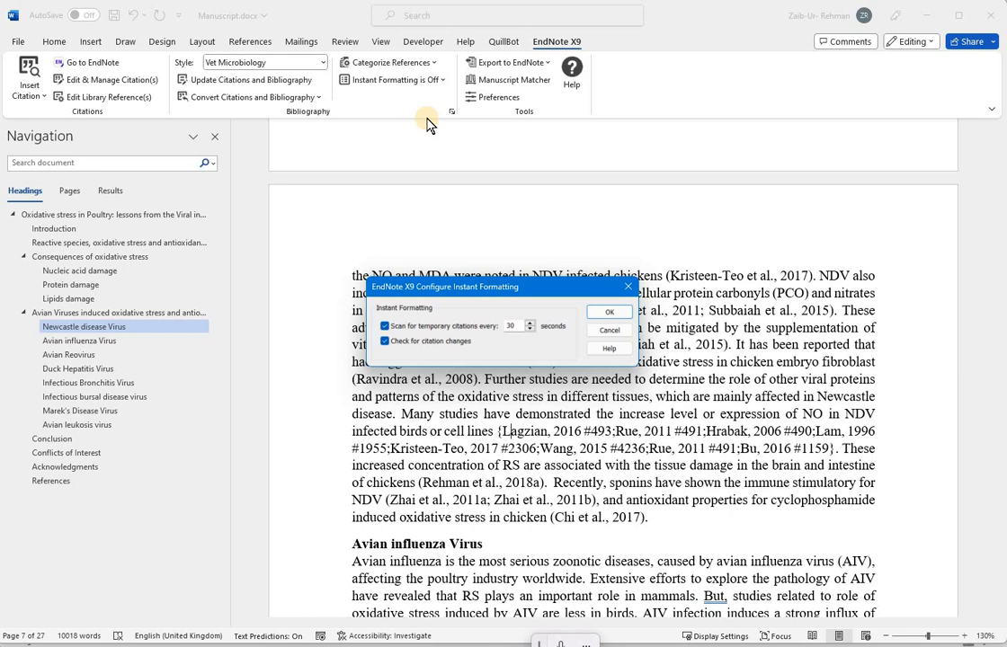
{"action": "left_click", "coordinate": [613, 313]}
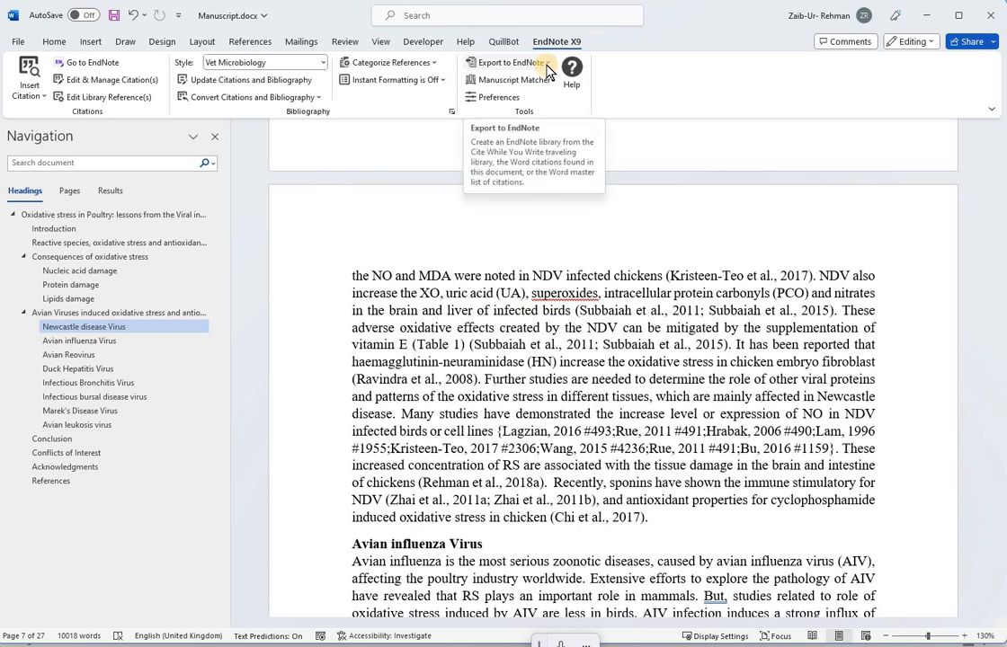
Step: Try to export the Word master list to an EndNote library, cancelling at the login prompt
{"action": "left_click", "coordinate": [545, 65]}
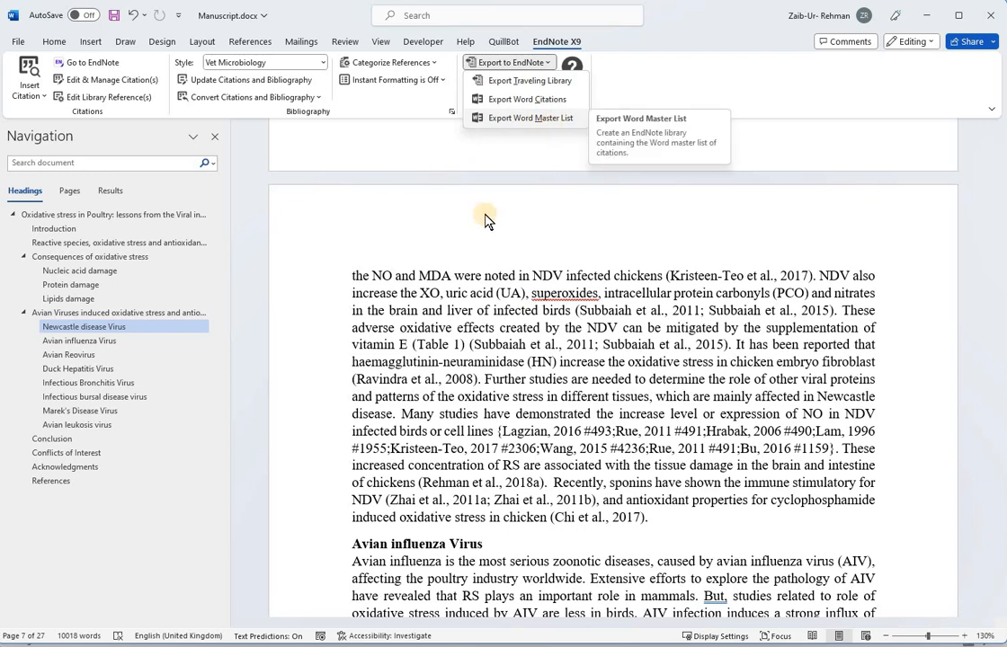
{"action": "left_click", "coordinate": [544, 118]}
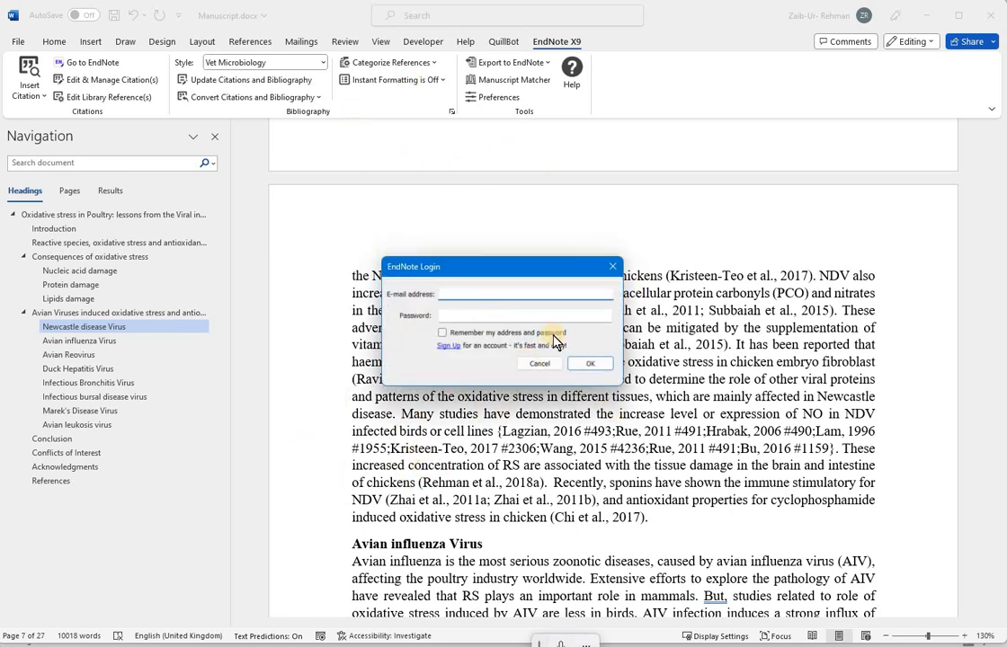
{"action": "left_click", "coordinate": [539, 365]}
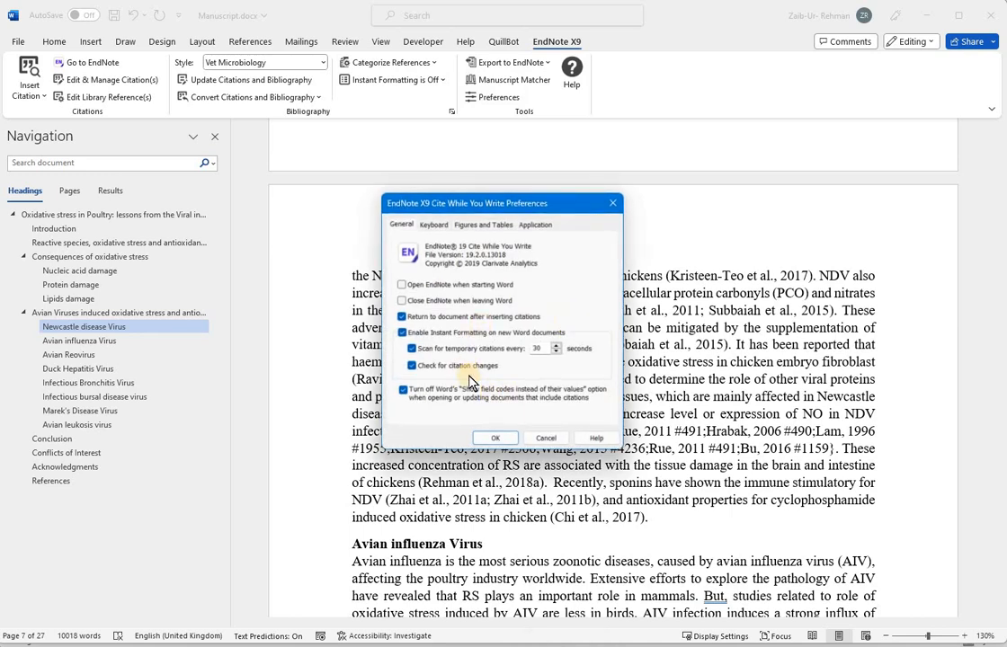
Step: Close the Cite While You Write Preferences dialog with OK
{"action": "left_click", "coordinate": [493, 443]}
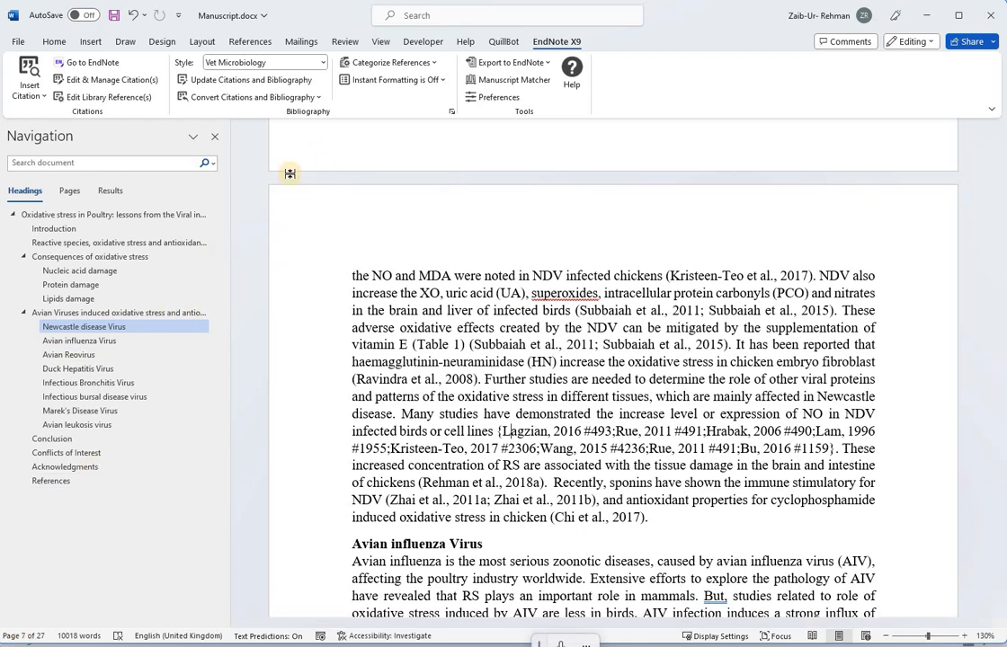
Step: Review the Configure Bibliography format and layout settings for Manuscript.docx, apply them, and cancel the reference-matching dialog
{"action": "left_click", "coordinate": [452, 112]}
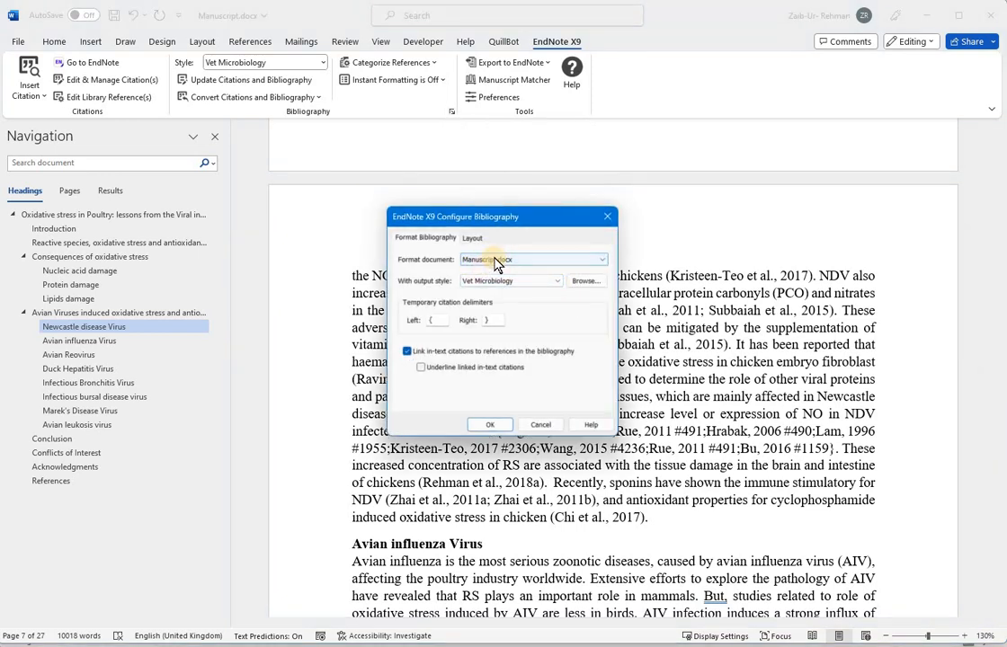
{"action": "left_click", "coordinate": [493, 260]}
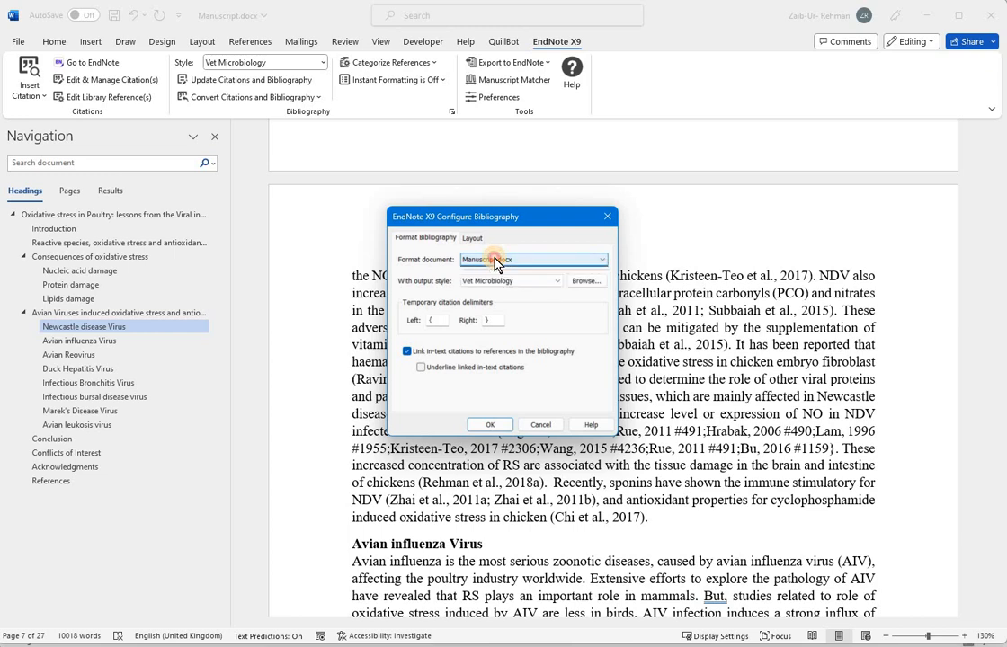
{"action": "left_click", "coordinate": [522, 281]}
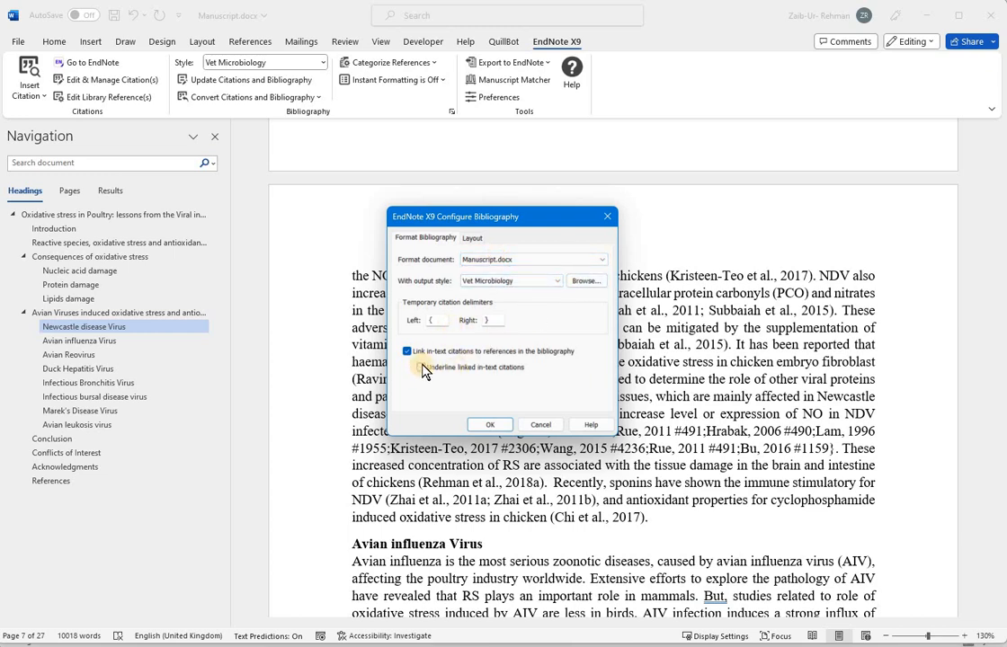
{"action": "left_click", "coordinate": [472, 237]}
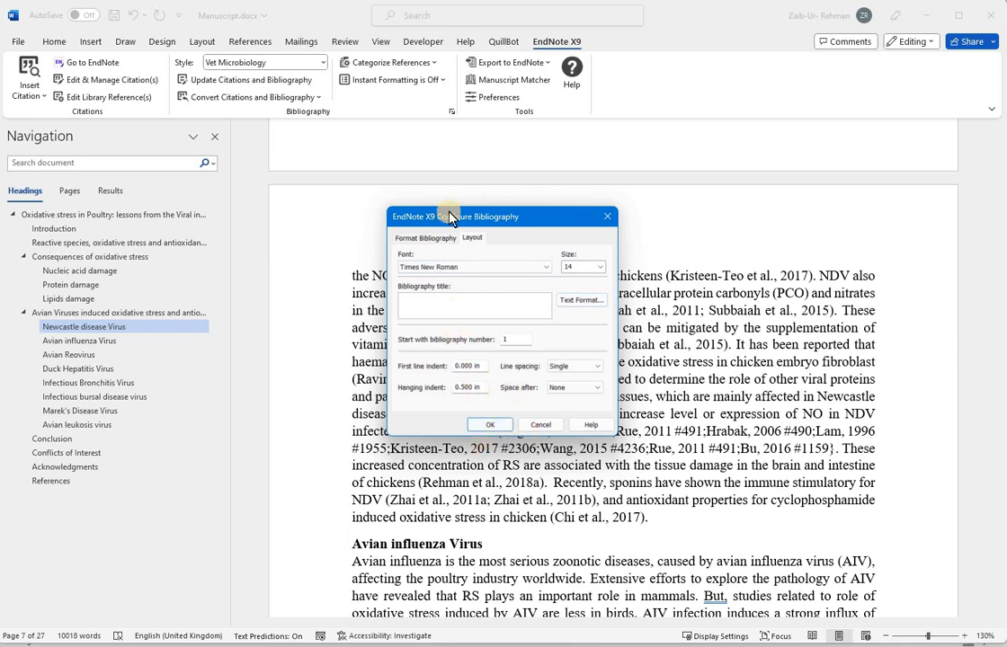
{"action": "left_click", "coordinate": [491, 426]}
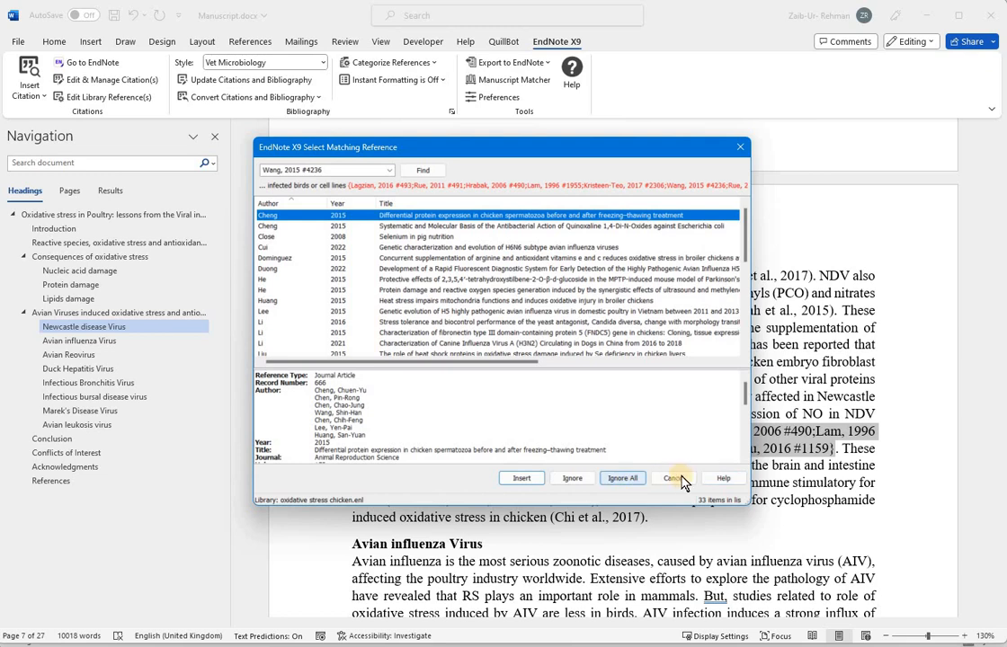
{"action": "left_click", "coordinate": [674, 479]}
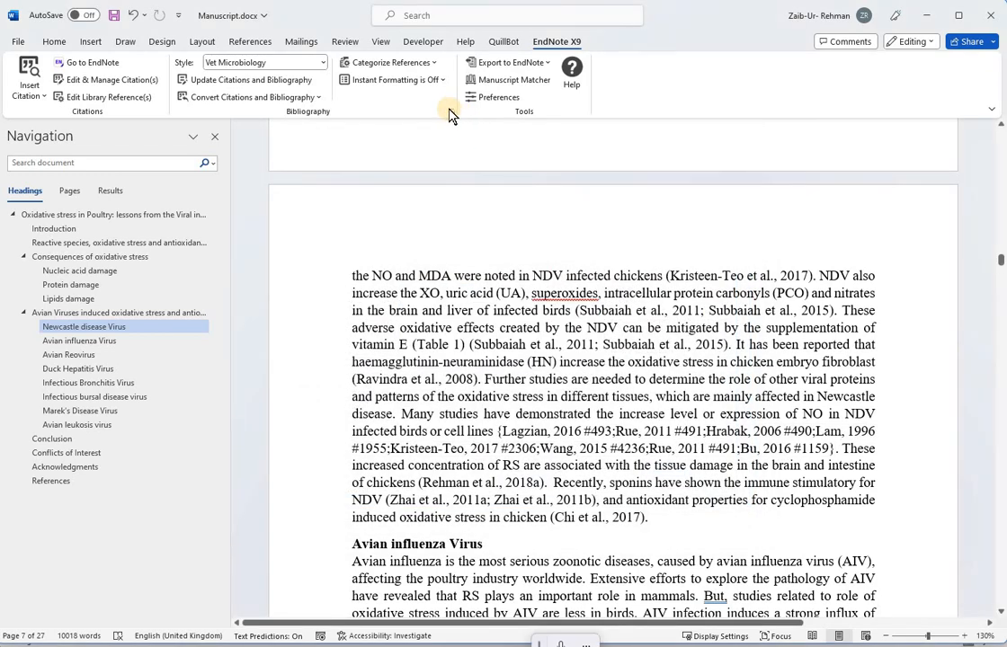